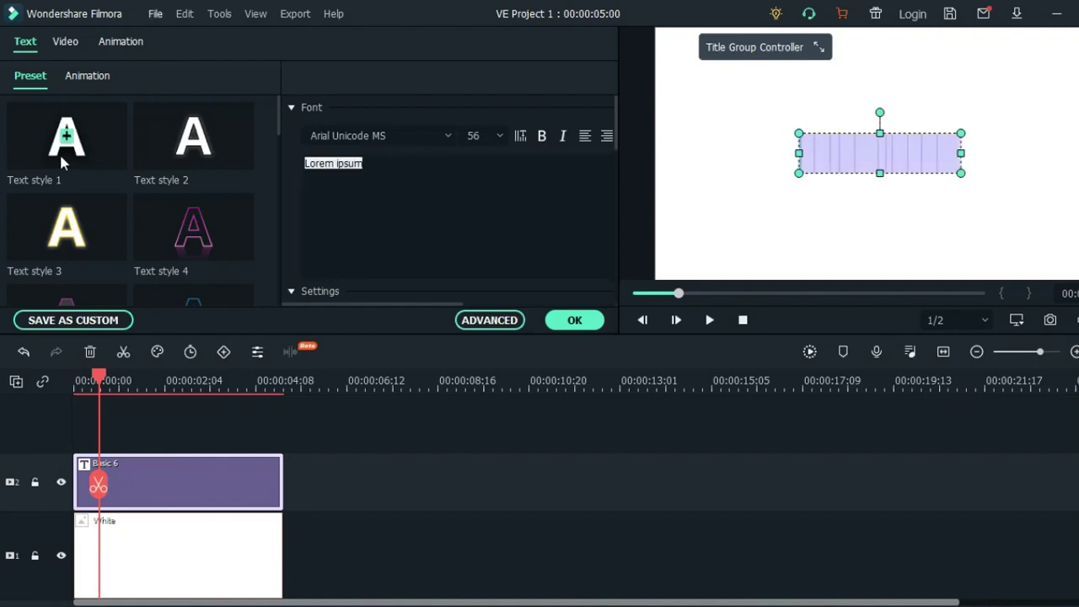
Step: Apply the Text style 4 preset to the title and set its font size to 105
{"action": "left_click", "coordinate": [83, 156]}
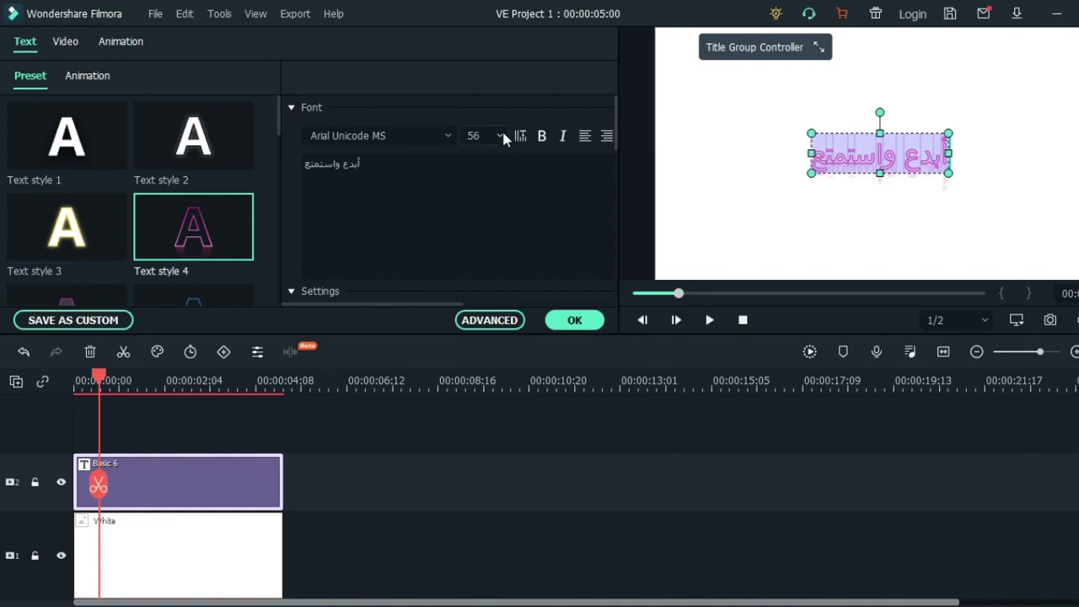
{"action": "left_click", "coordinate": [500, 135]}
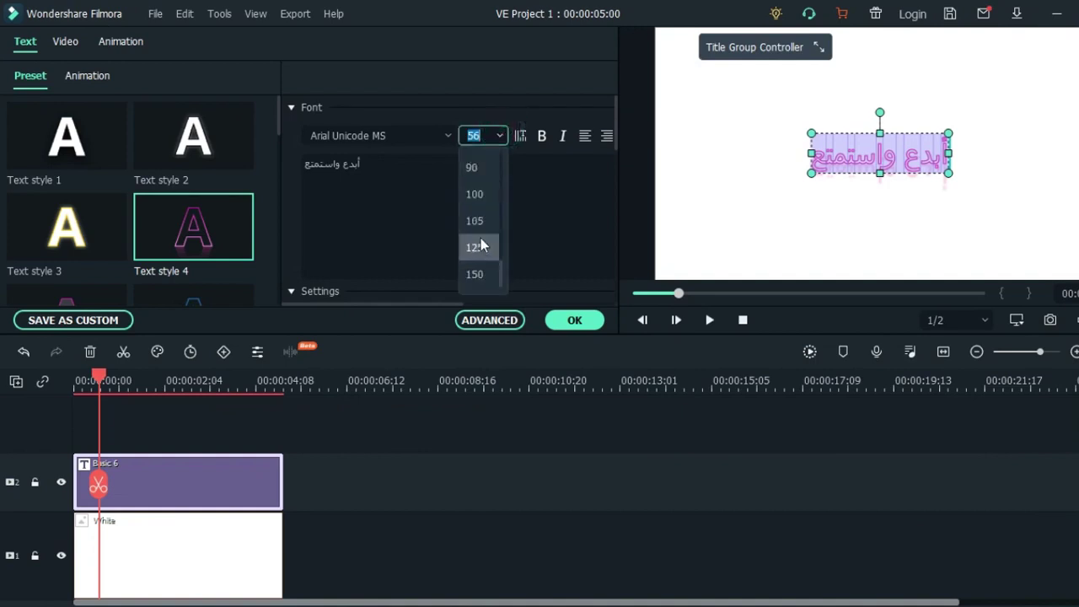
{"action": "left_click", "coordinate": [475, 221]}
Step: Apply the Text style 8 preset to the title
{"action": "scroll", "coordinate": [135, 241], "scroll_direction": "down", "scroll_amount": 5}
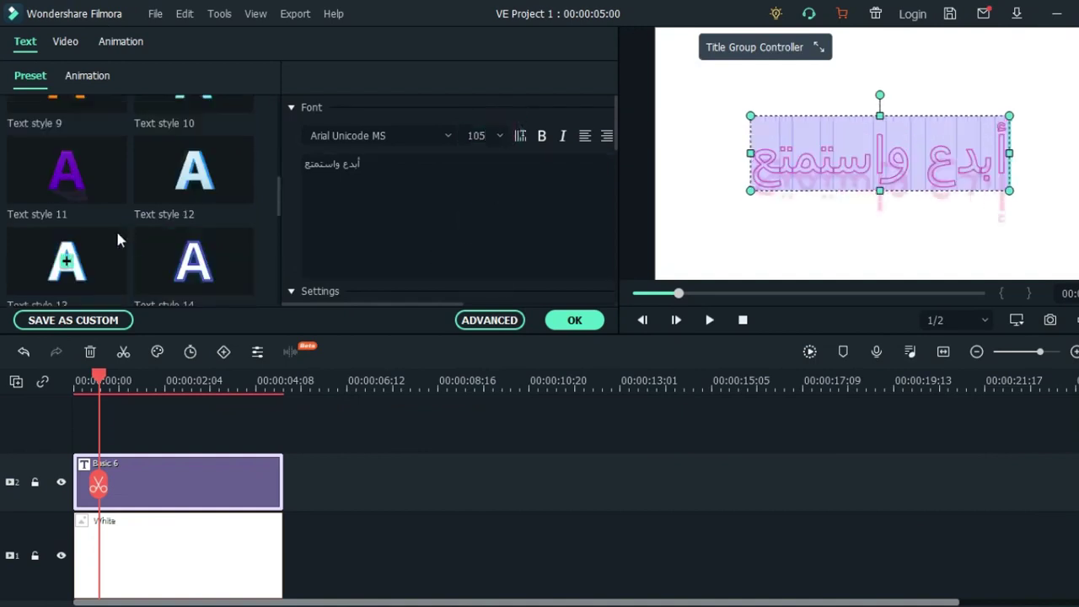
{"action": "scroll", "coordinate": [122, 219], "scroll_direction": "up", "scroll_amount": 3}
{"action": "left_click", "coordinate": [188, 221]}
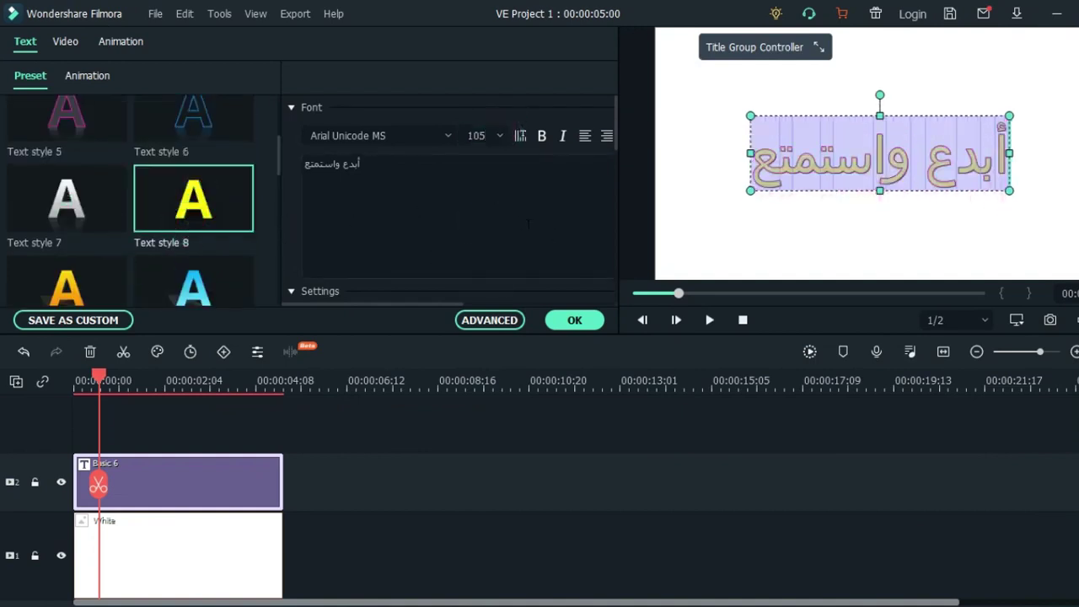
Step: Change the title's font to FF Bouya Messy
{"action": "left_click", "coordinate": [399, 135]}
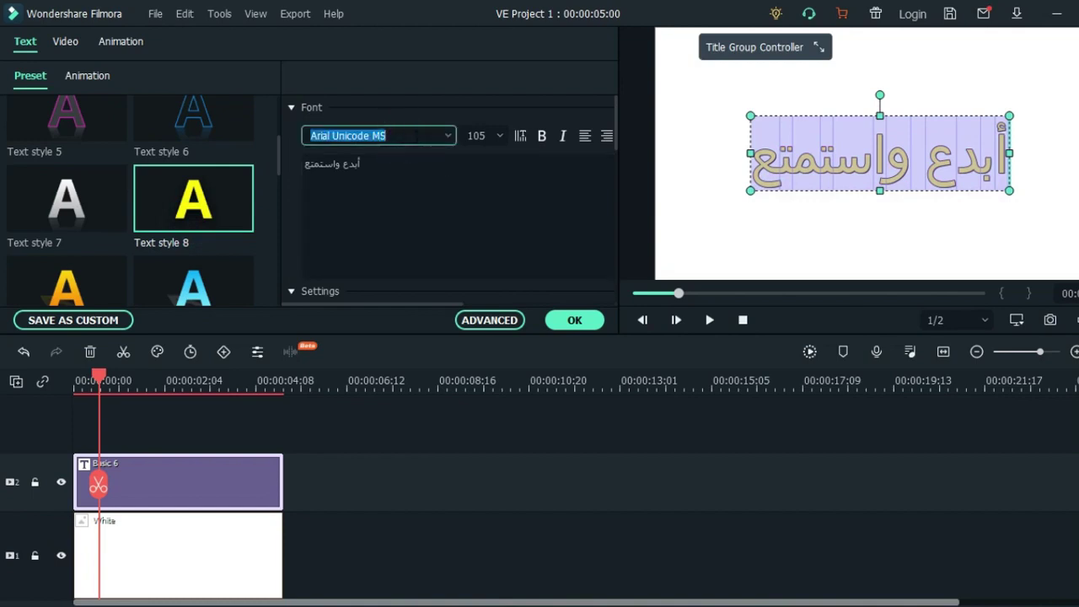
{"action": "left_click", "coordinate": [449, 138]}
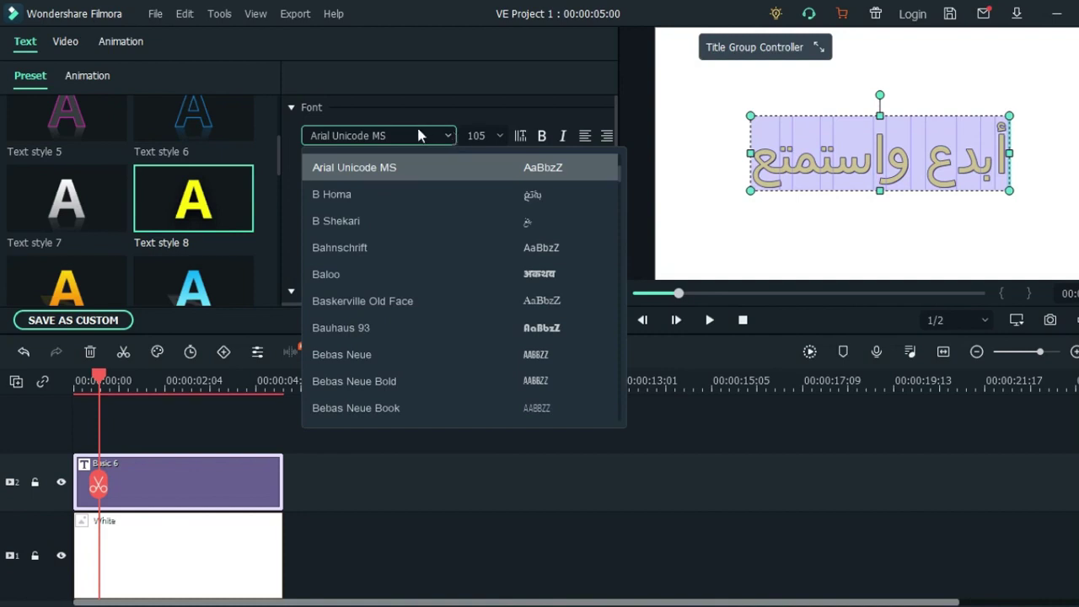
{"action": "left_click", "coordinate": [419, 132]}
{"action": "type", "text": "لا"}
{"action": "key", "text": "BackSpace"}
{"action": "type", "text": "ff Bouya Messy"}
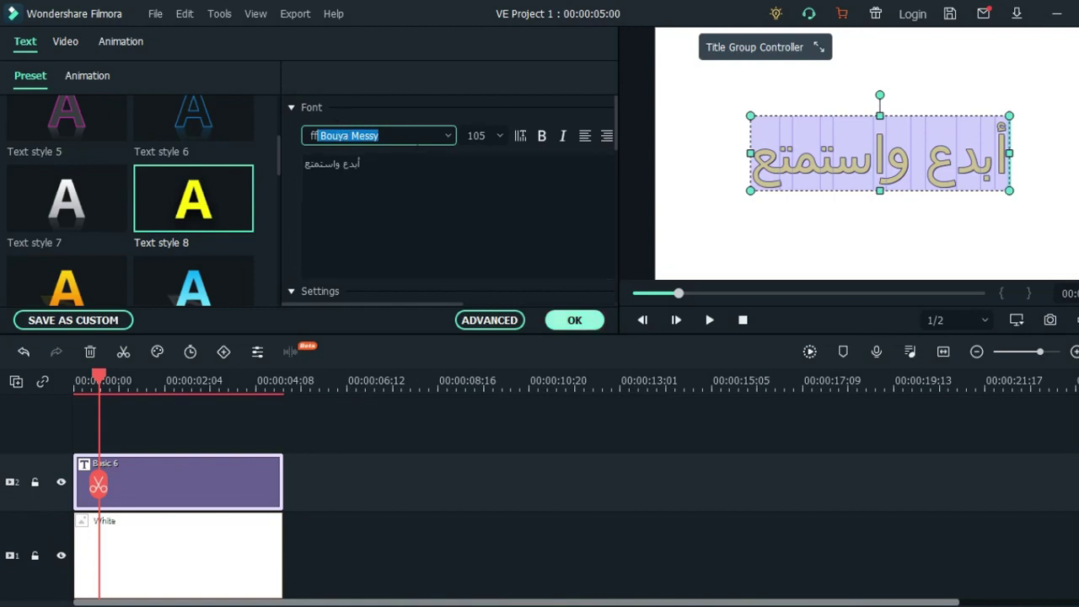
{"action": "key", "text": "Return"}
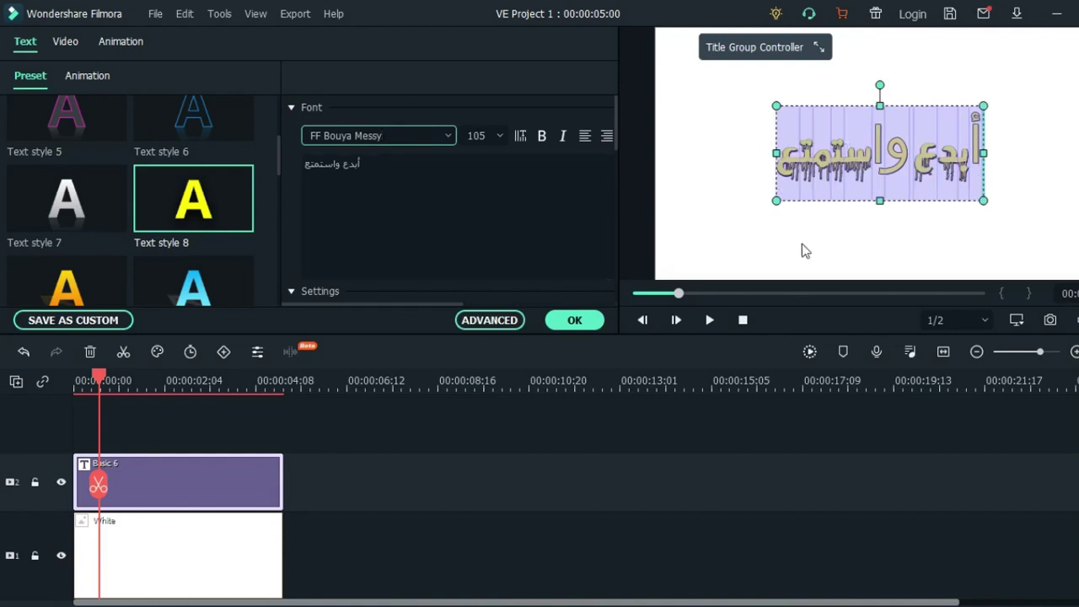
Step: Try to enlarge the title by its frame handles in the preview
{"action": "left_click", "coordinate": [961, 201]}
{"action": "mouse_move", "coordinate": [958, 203]}
{"action": "left_mouse_down"}
{"action": "mouse_move", "coordinate": [1005, 225]}
{"action": "mouse_move", "coordinate": [964, 203]}
{"action": "left_mouse_up"}
{"action": "left_click_drag", "start_coordinate": [1048, 239], "coordinate": [1070, 248]}
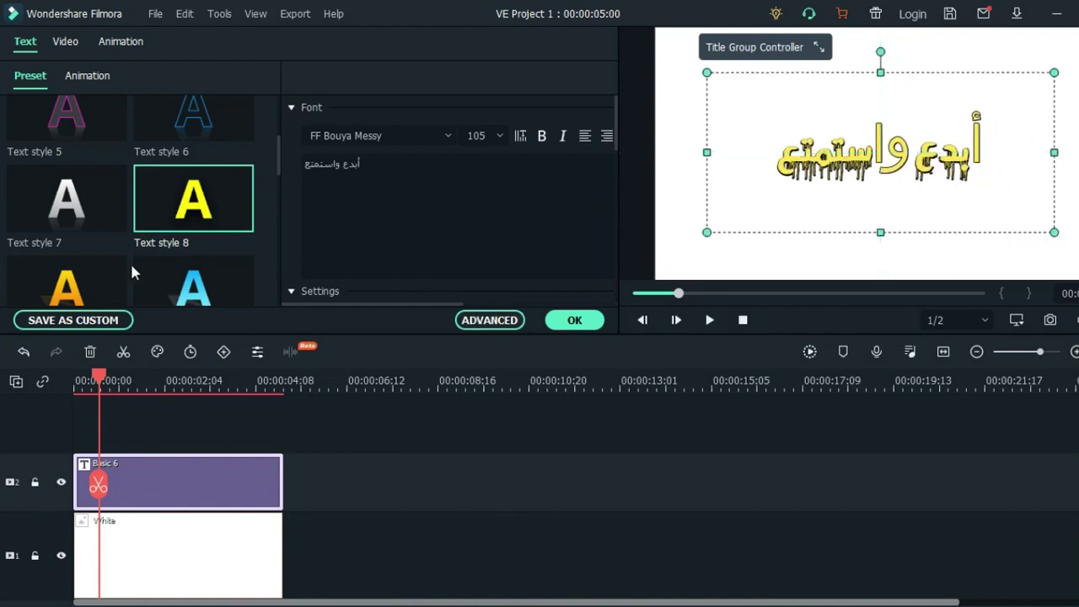
Step: Open the title in the advanced text editor, and go to its input text in the customization settings
{"action": "left_click", "coordinate": [506, 328]}
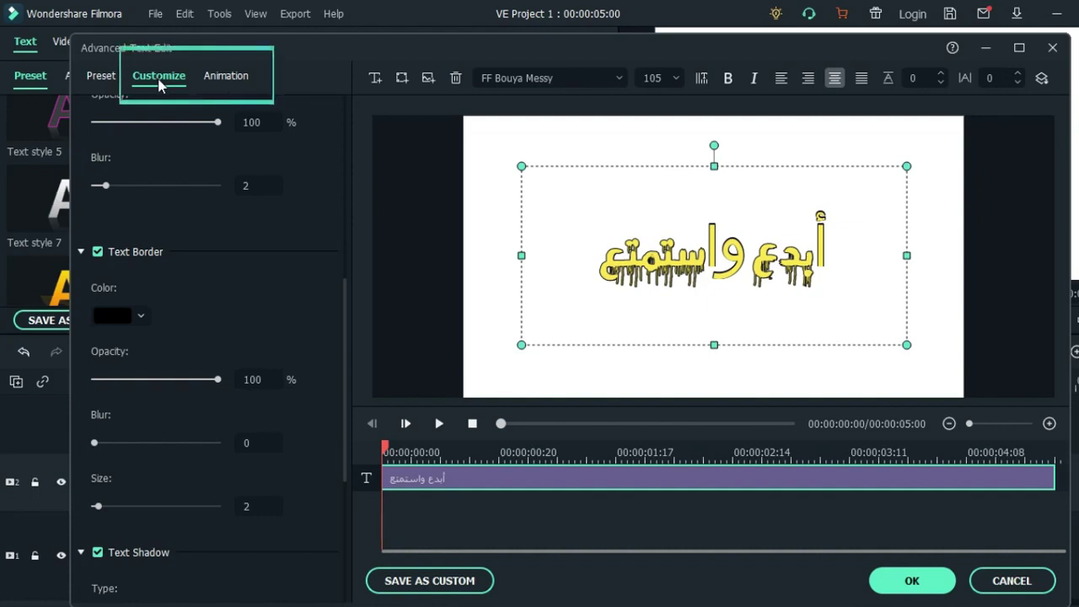
{"action": "left_click", "coordinate": [215, 79]}
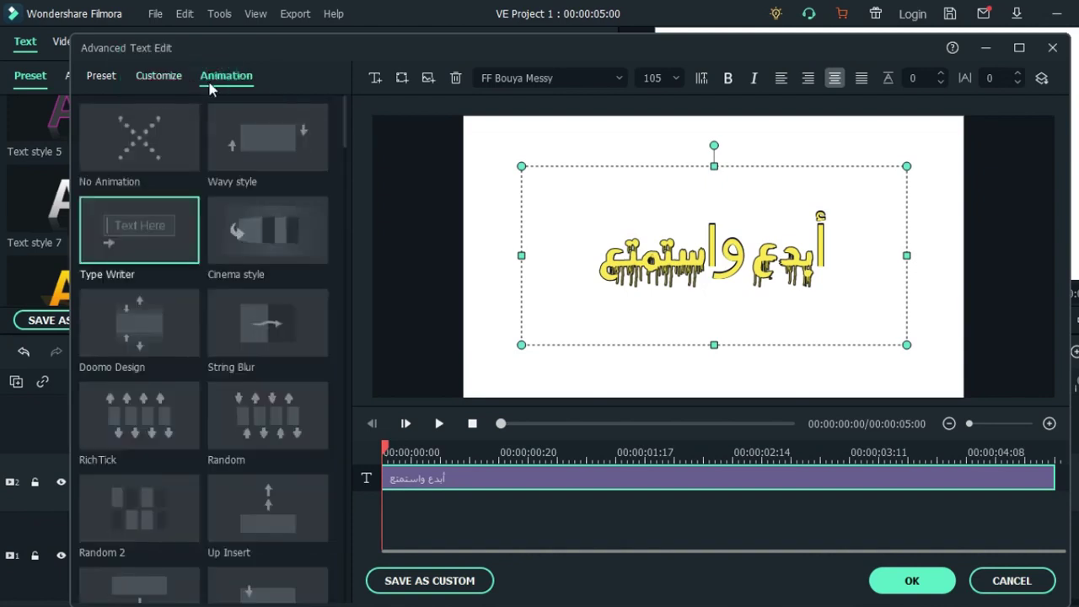
{"action": "left_click", "coordinate": [159, 77]}
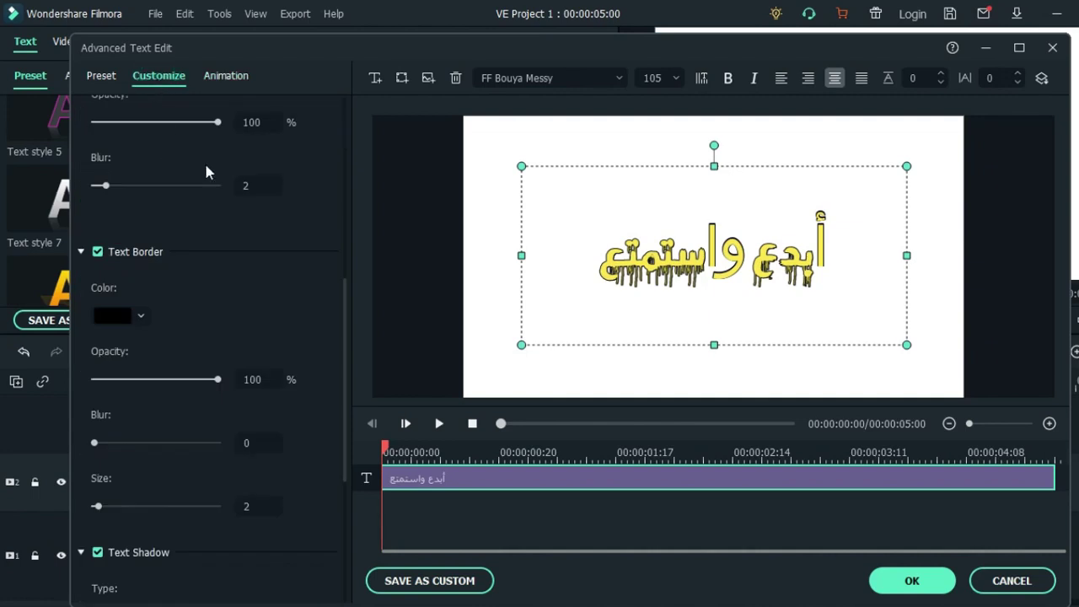
{"action": "scroll", "coordinate": [204, 162], "scroll_direction": "up", "scroll_amount": 5}
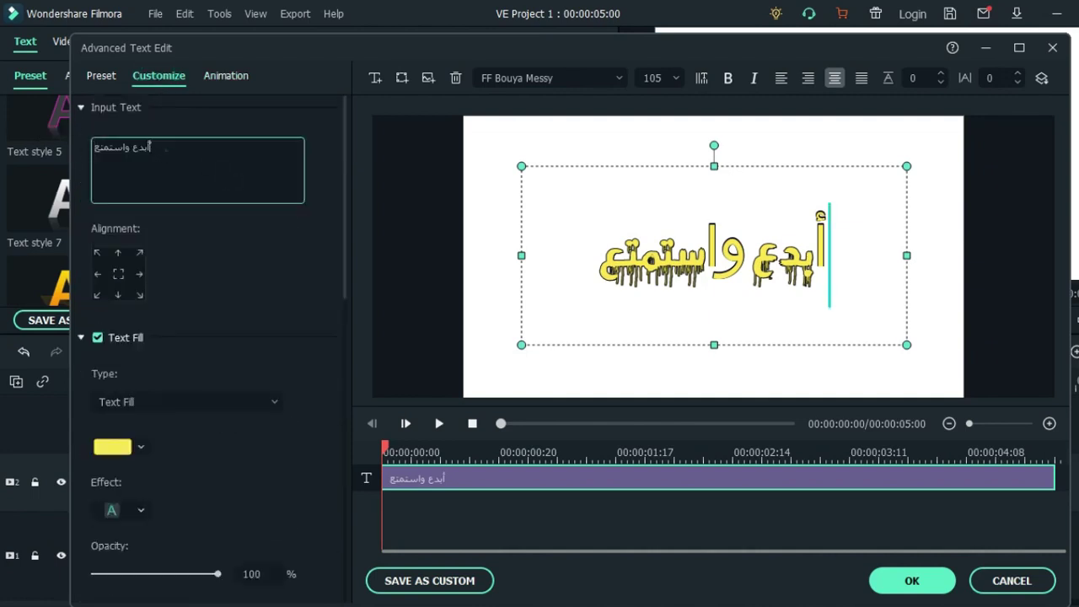
{"action": "triple_click", "coordinate": [166, 150]}
{"action": "left_click", "coordinate": [164, 169]}
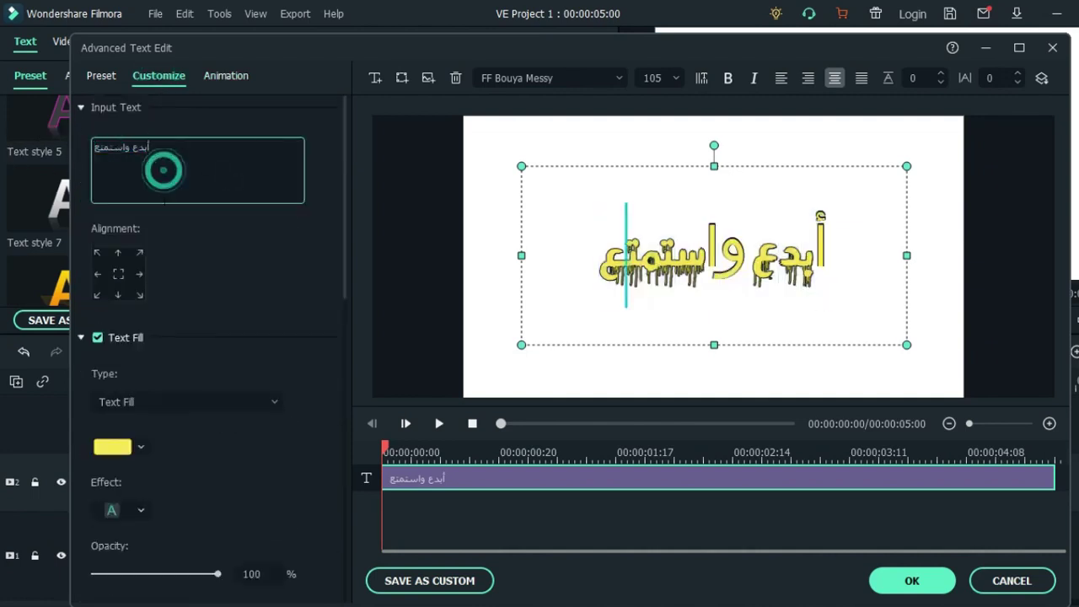
Step: Try aligning the title to the right and left edges of the frame, ending with centre alignment
{"action": "left_click", "coordinate": [140, 275]}
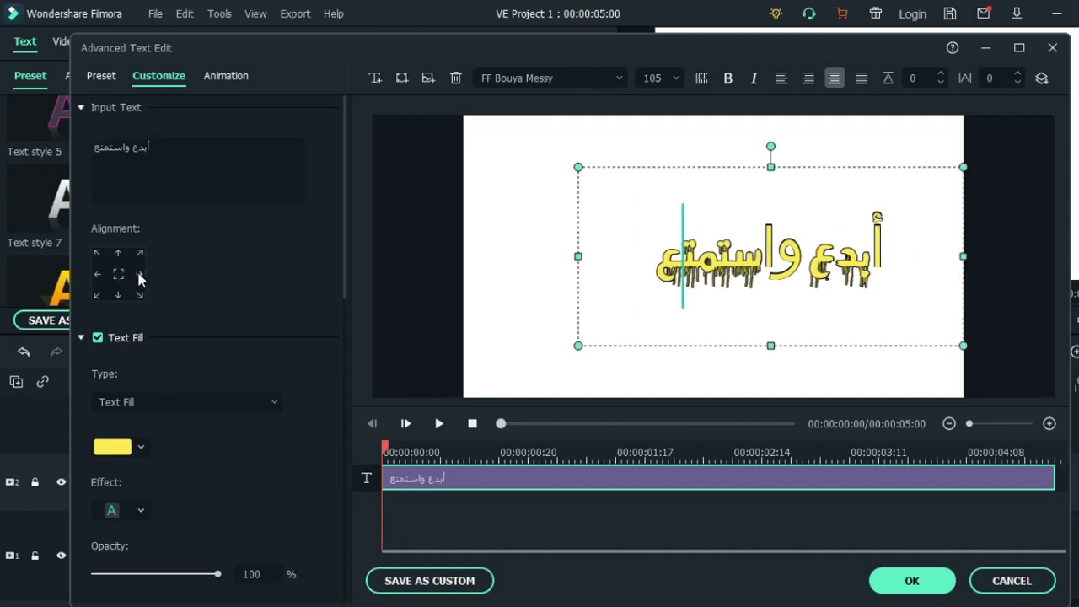
{"action": "left_click", "coordinate": [98, 275]}
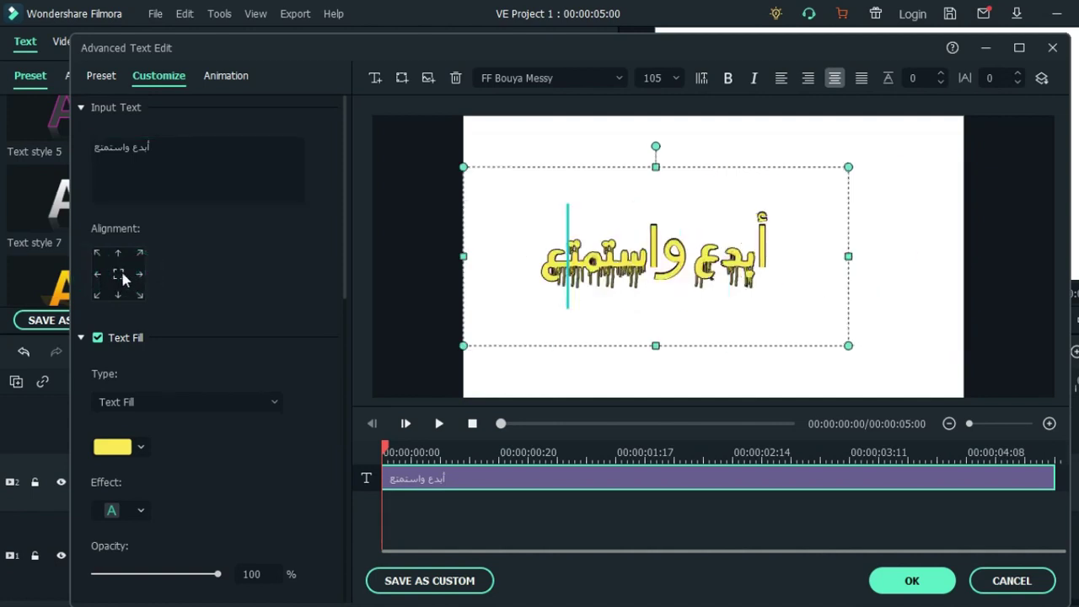
{"action": "left_click", "coordinate": [119, 276]}
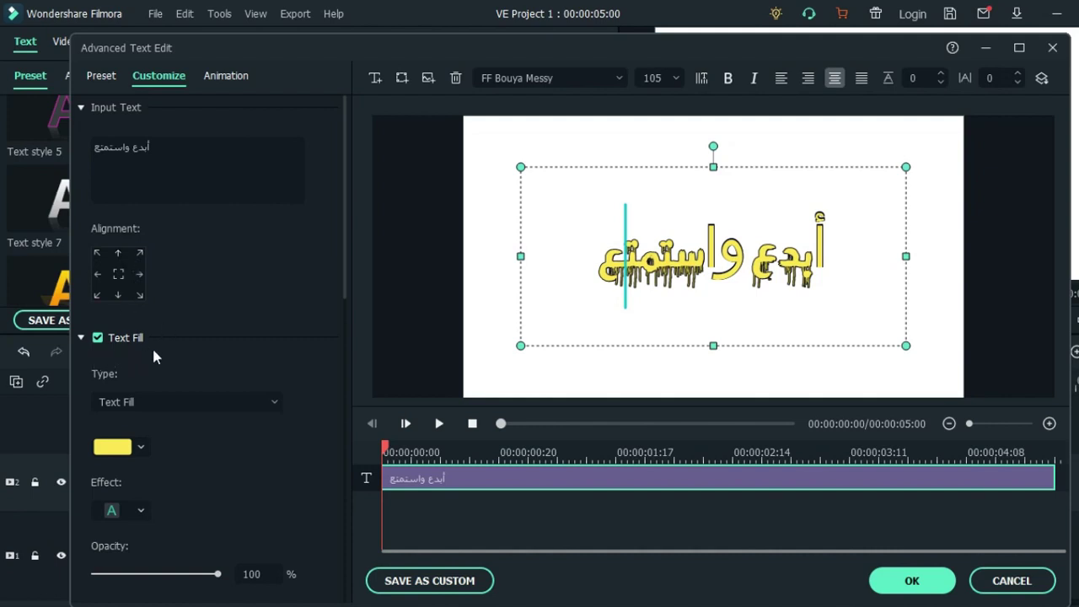
Step: Use the solid Text Fill type for the title, trying black and ending with dark purple
{"action": "left_click_drag", "start_coordinate": [347, 275], "coordinate": [342, 334]}
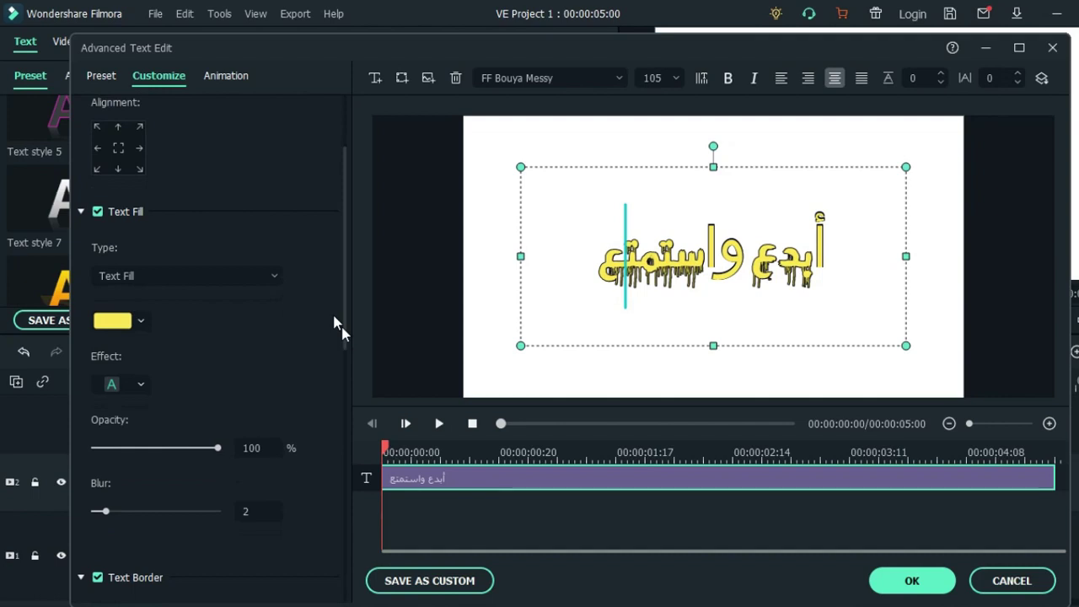
{"action": "left_click", "coordinate": [161, 275]}
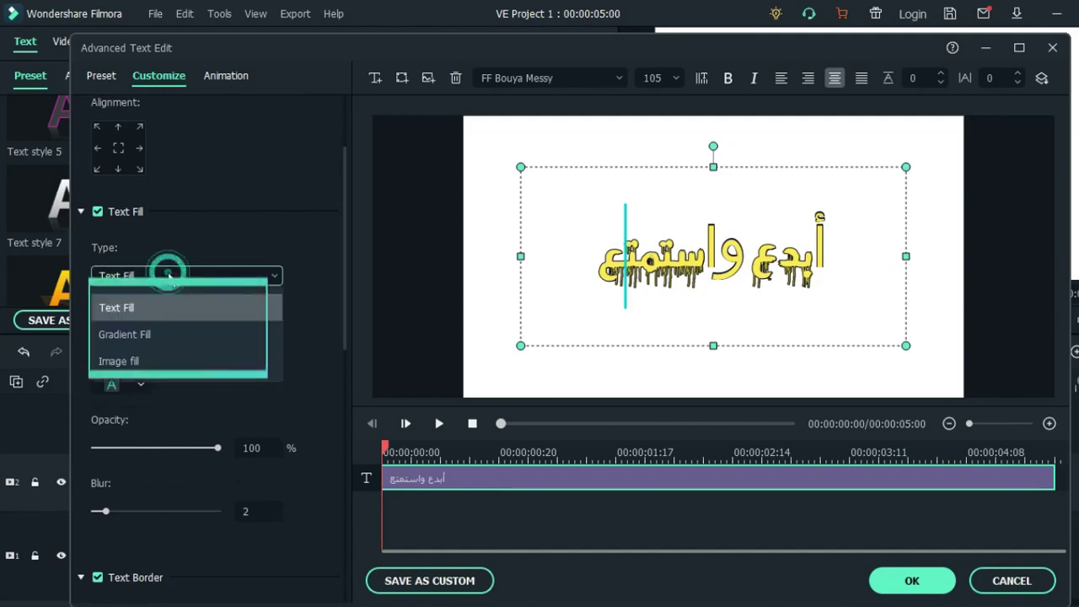
{"action": "left_click", "coordinate": [133, 311]}
{"action": "left_click", "coordinate": [141, 323]}
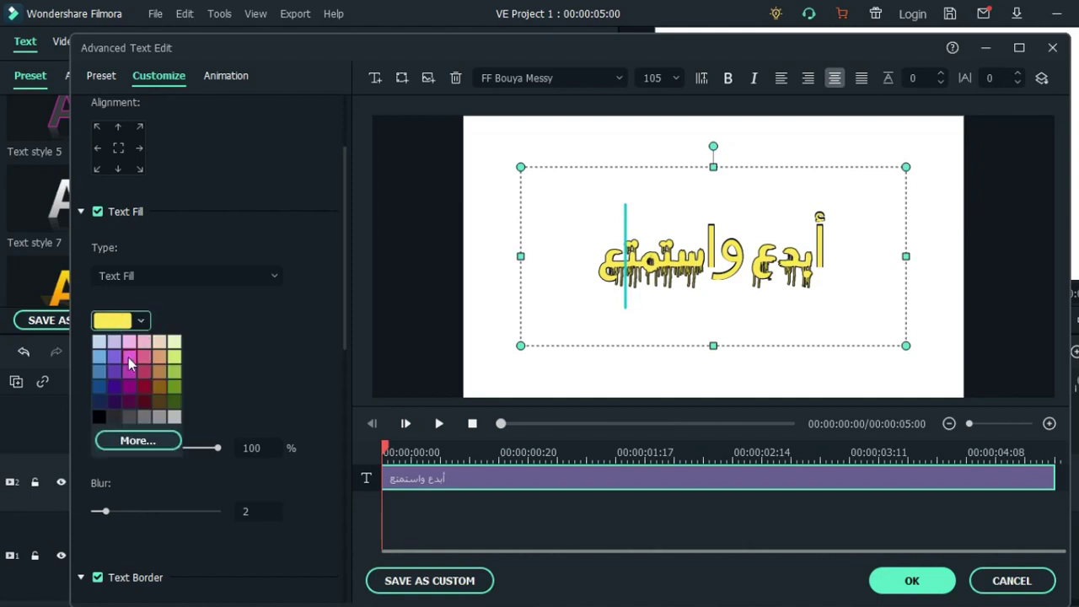
{"action": "left_click", "coordinate": [99, 419]}
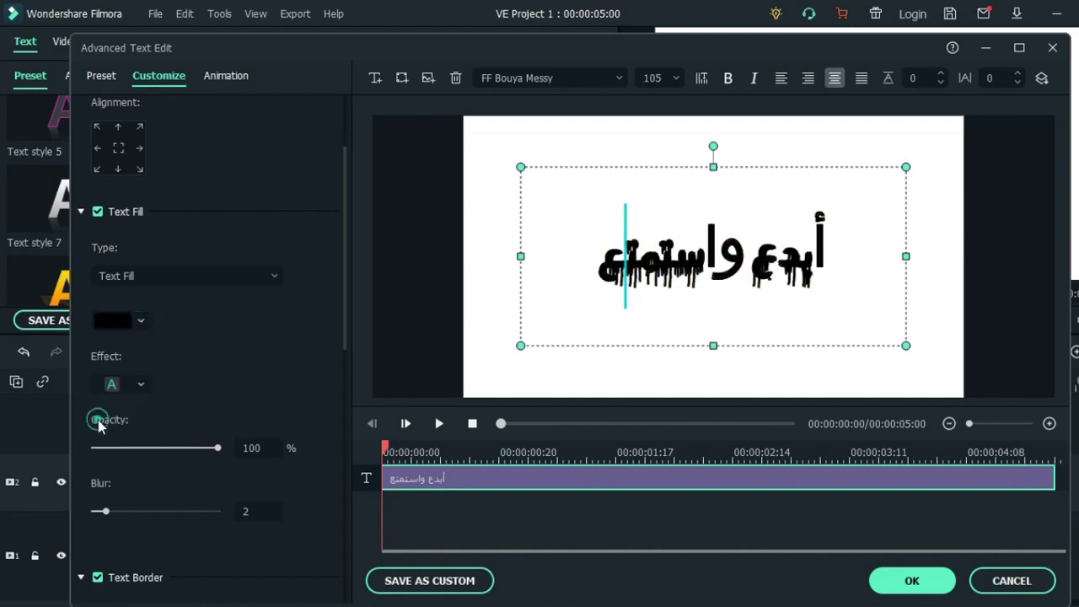
{"action": "left_click", "coordinate": [142, 321]}
{"action": "left_click", "coordinate": [158, 384]}
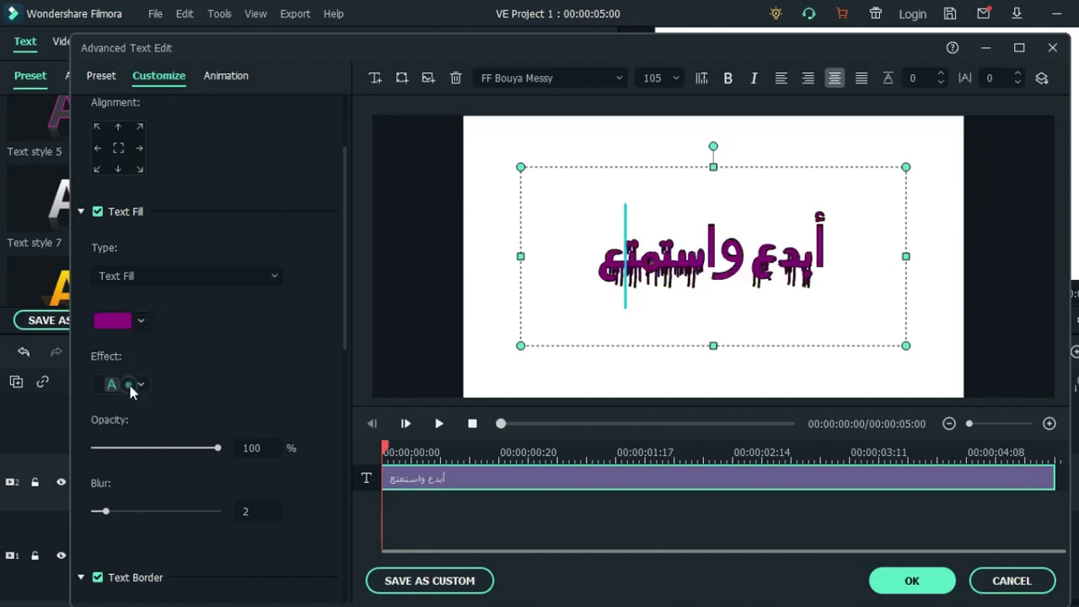
Step: Switch the title's fill to Gradient Fill and set the second gradient colour to green
{"action": "left_click", "coordinate": [141, 278]}
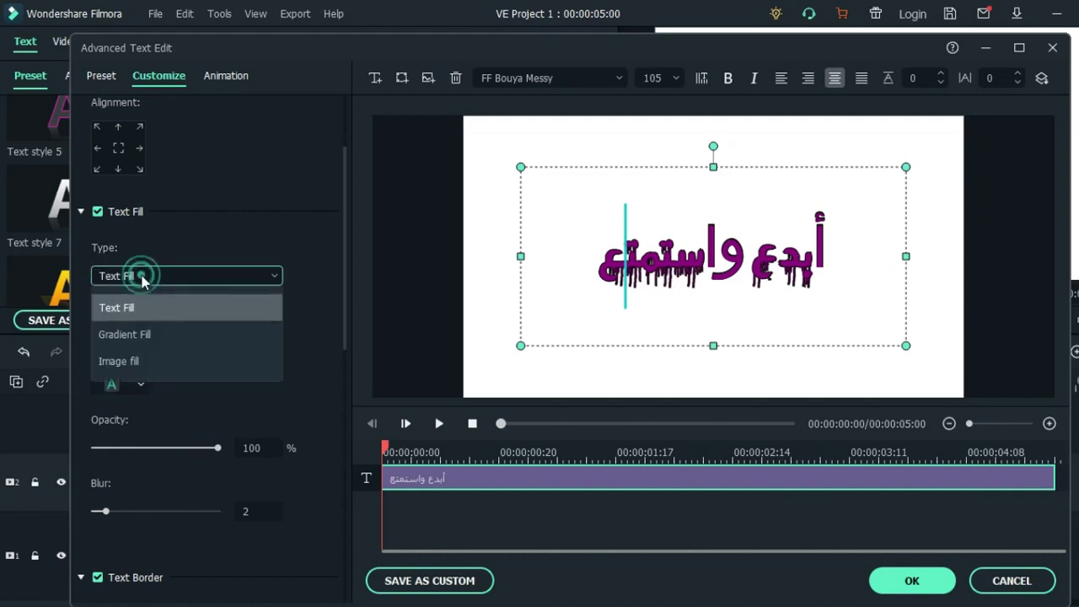
{"action": "left_click", "coordinate": [156, 338]}
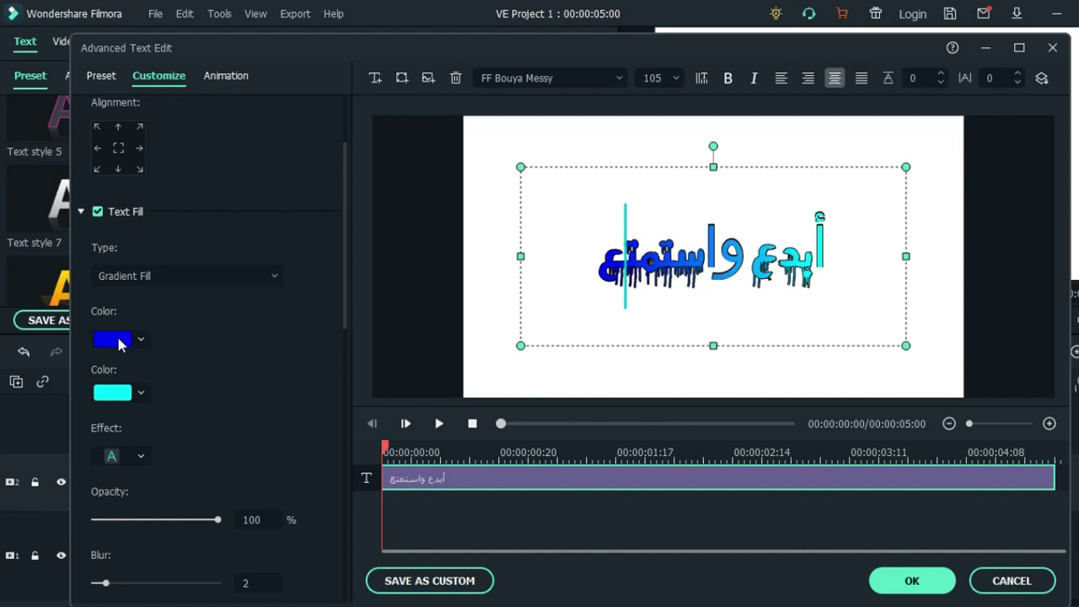
{"action": "left_click", "coordinate": [140, 393]}
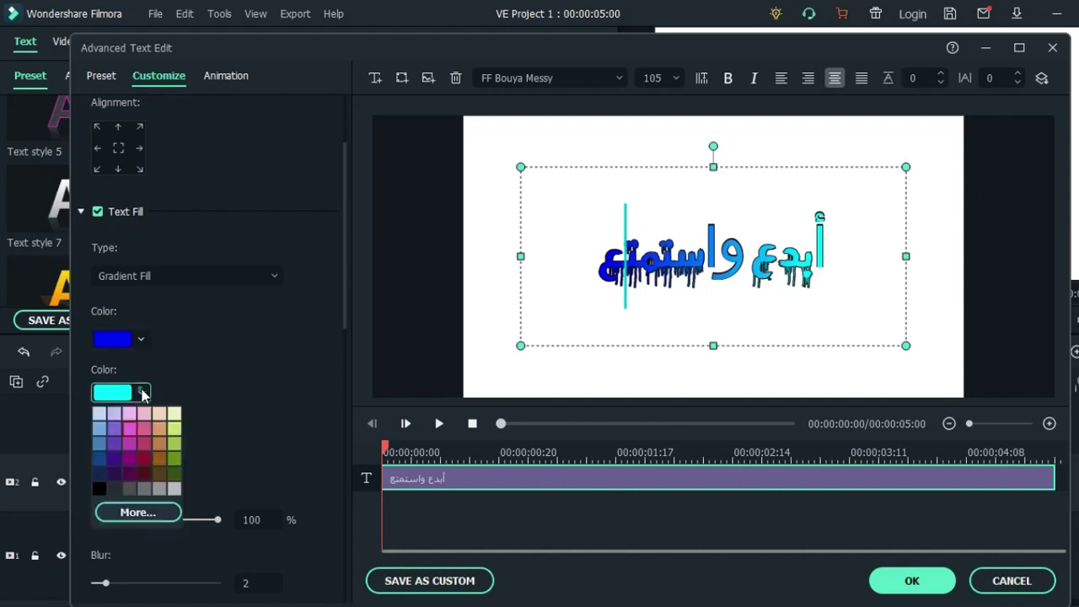
{"action": "left_click", "coordinate": [173, 408]}
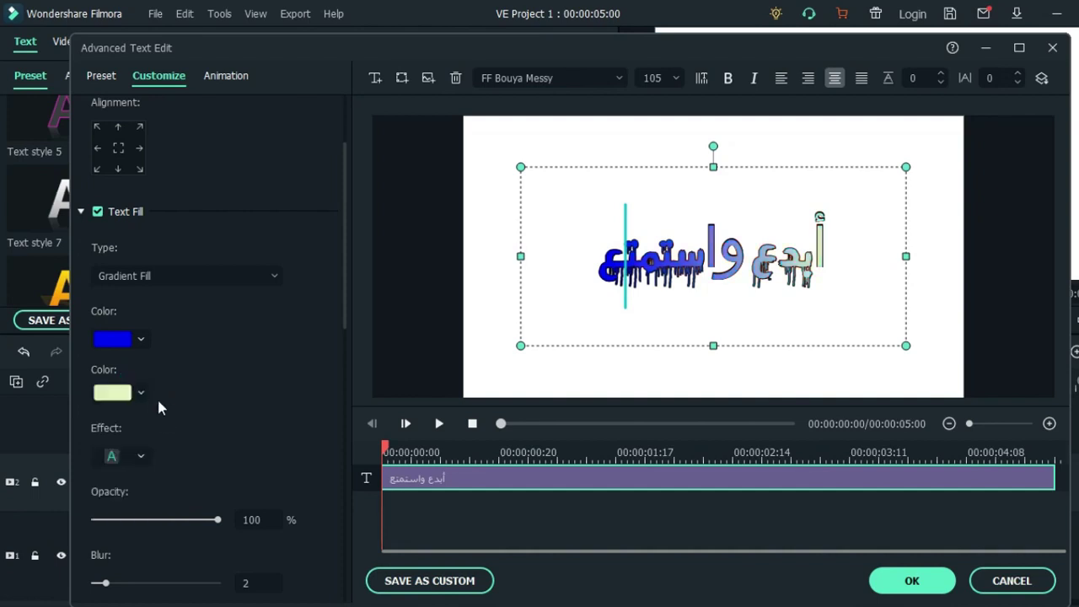
{"action": "left_click", "coordinate": [142, 394]}
{"action": "left_click", "coordinate": [171, 461]}
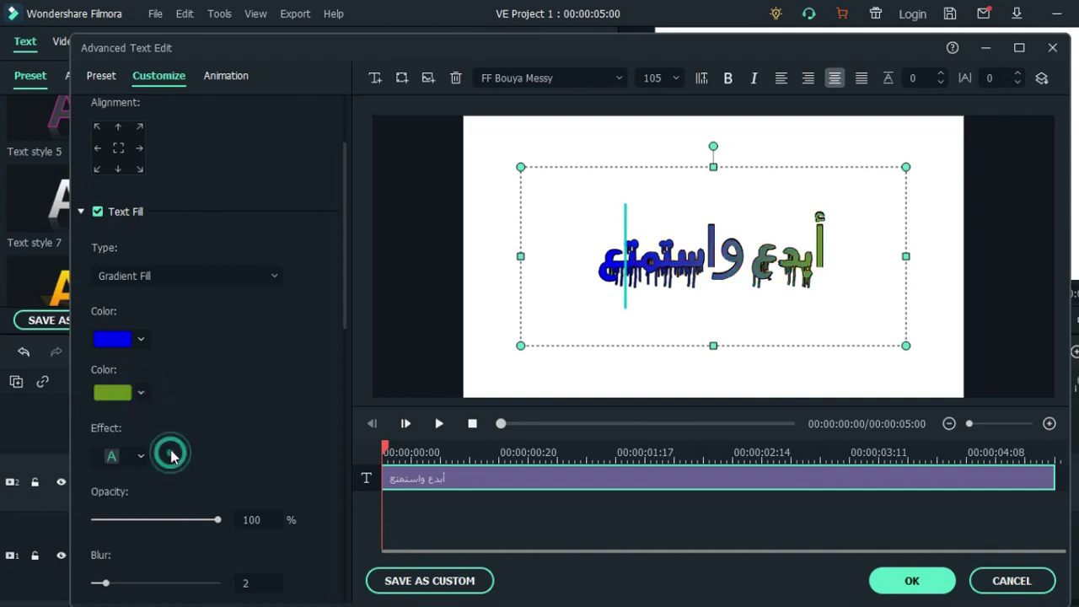
Step: Set the gradient's first colour to black and its second colour to pale yellow-green
{"action": "left_click", "coordinate": [140, 338]}
{"action": "left_click", "coordinate": [103, 435]}
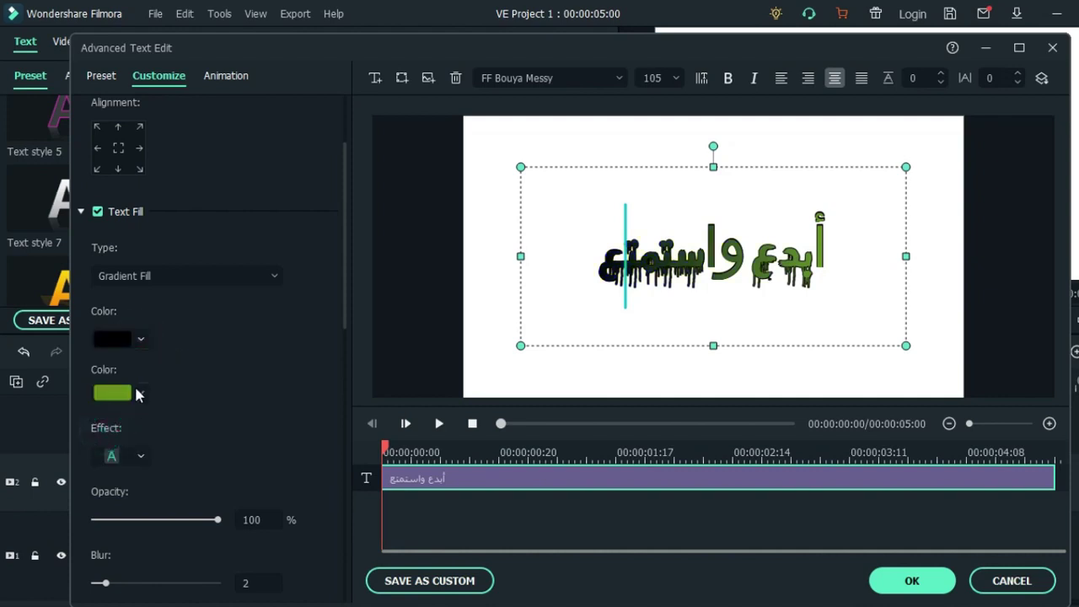
{"action": "left_click", "coordinate": [140, 392]}
{"action": "left_click", "coordinate": [172, 413]}
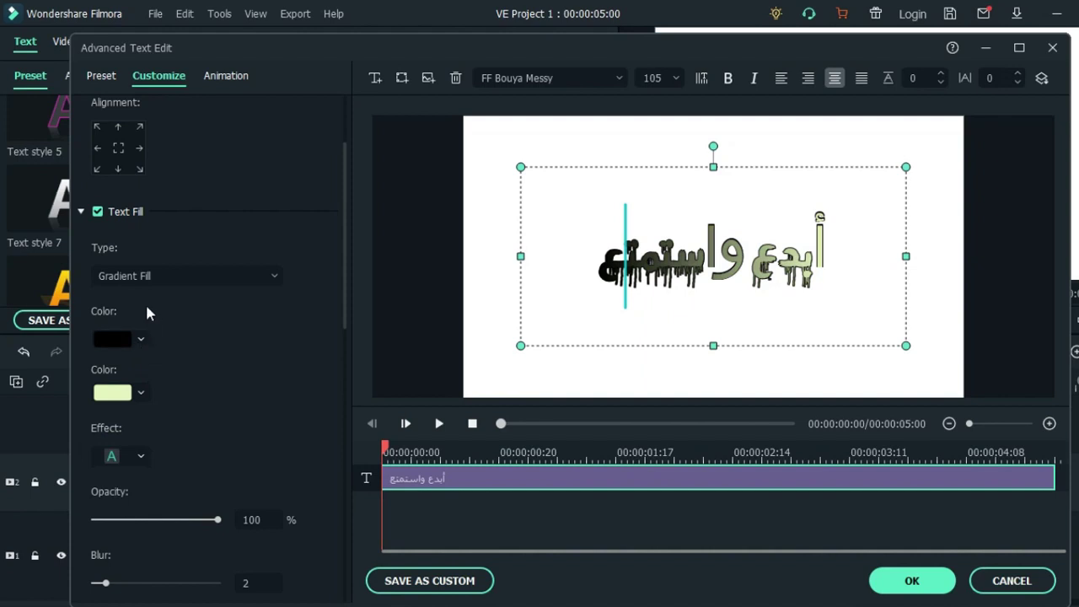
{"action": "left_click", "coordinate": [223, 276]}
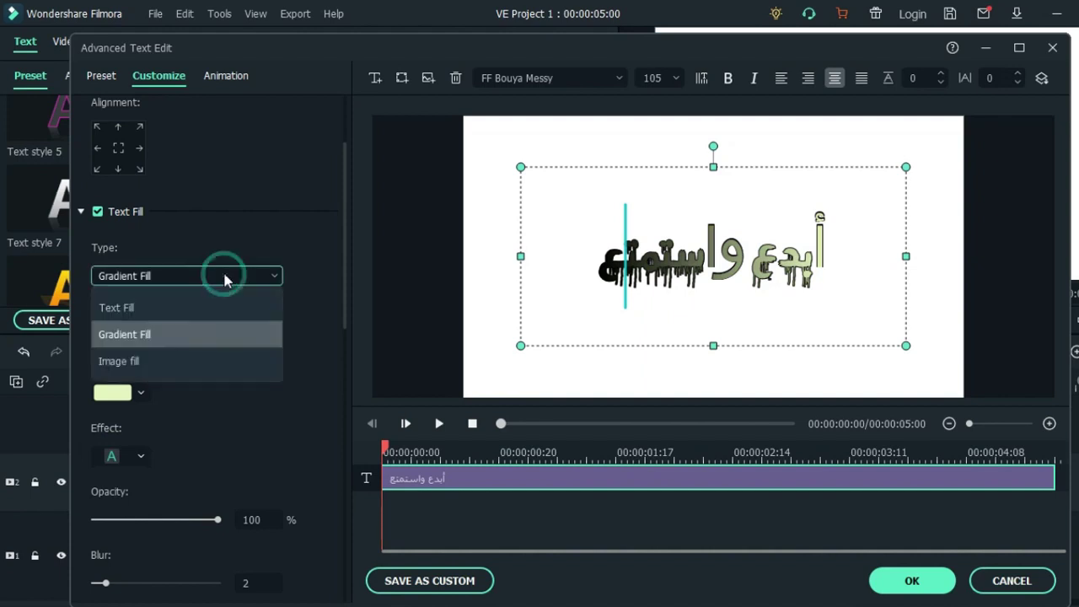
{"action": "left_click", "coordinate": [194, 364]}
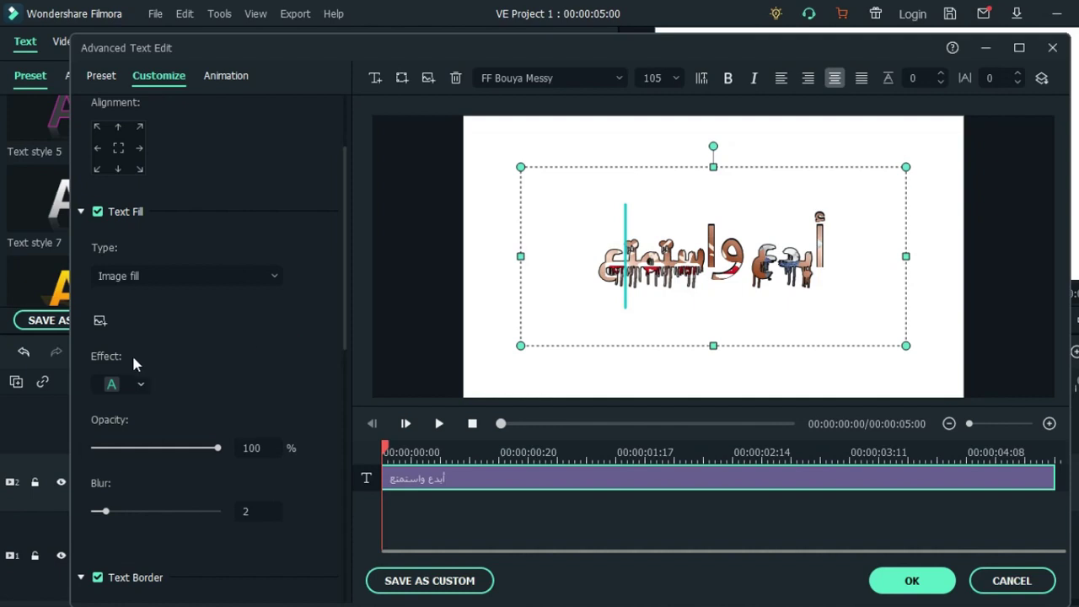
{"action": "left_click", "coordinate": [100, 321]}
{"action": "scroll", "coordinate": [410, 277], "scroll_direction": "down", "scroll_amount": 5}
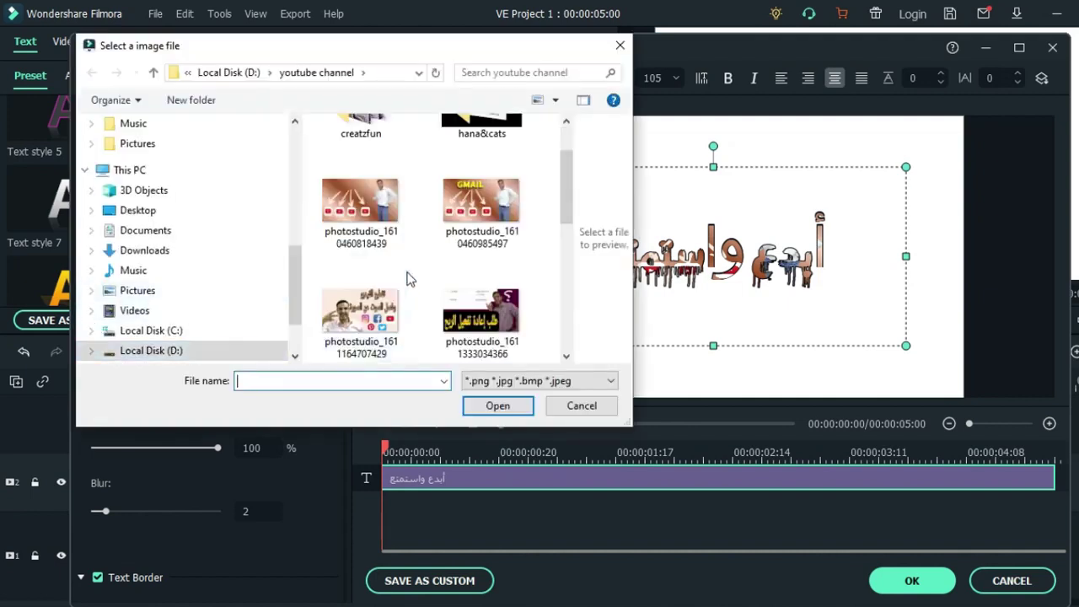
{"action": "left_click", "coordinate": [368, 221]}
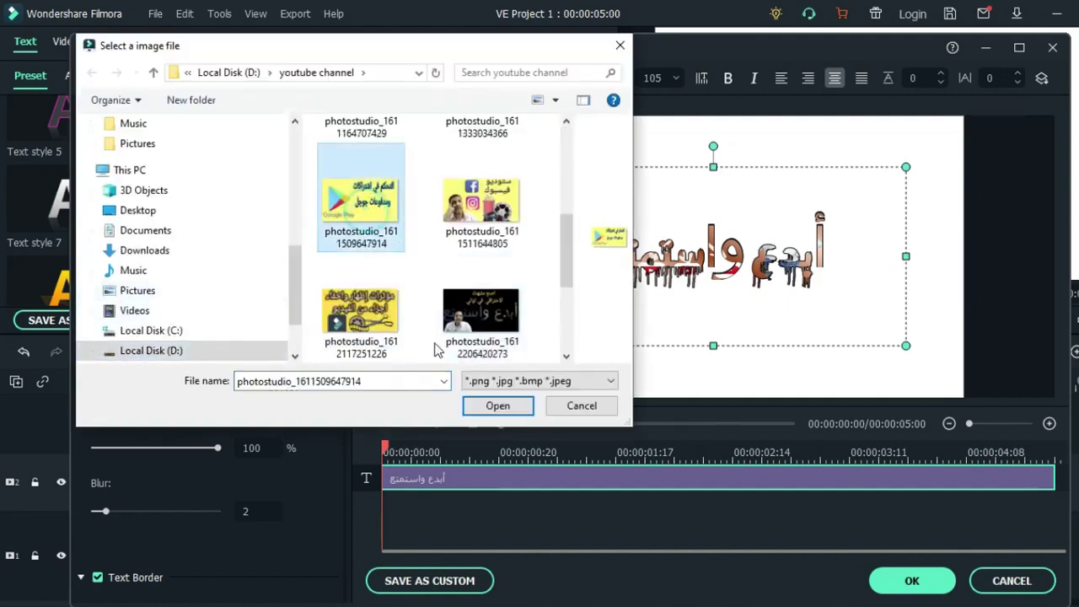
{"action": "left_click", "coordinate": [496, 406]}
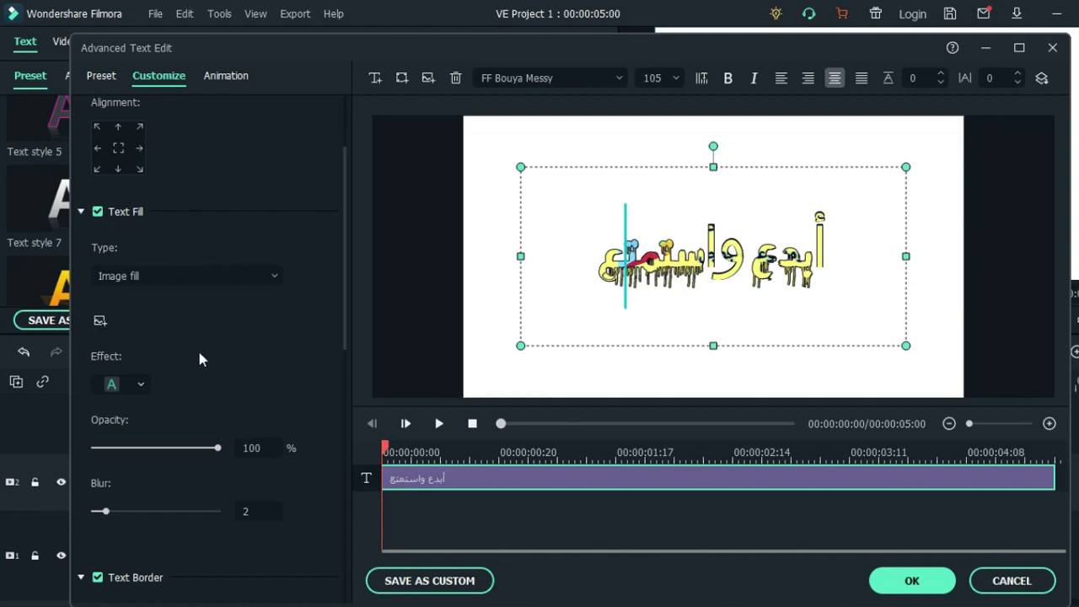
{"action": "scroll", "coordinate": [203, 312], "scroll_direction": "down", "scroll_amount": 1}
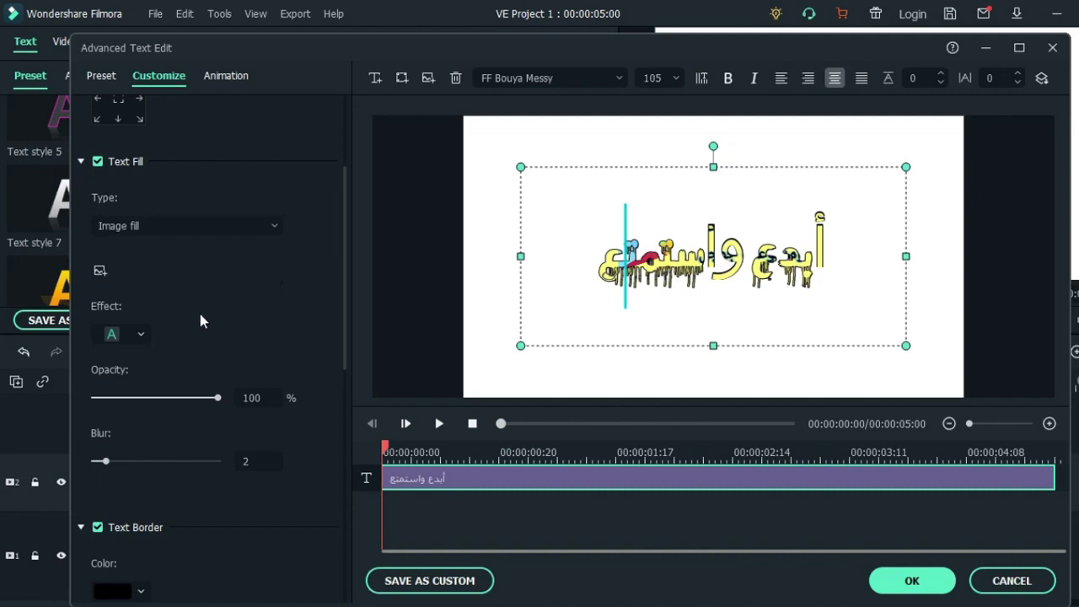
Step: Change the effect of the title's image fill, trying the first style and ending with the second one in the top row
{"action": "scroll", "coordinate": [201, 321], "scroll_direction": "down", "scroll_amount": 1}
{"action": "left_click", "coordinate": [143, 284]}
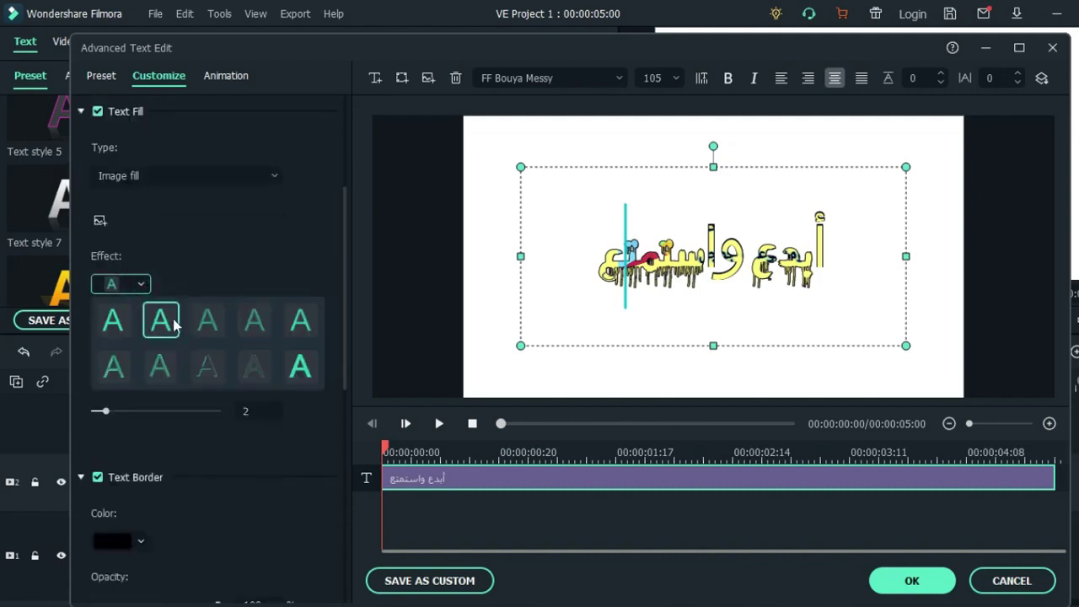
{"action": "left_click", "coordinate": [115, 320]}
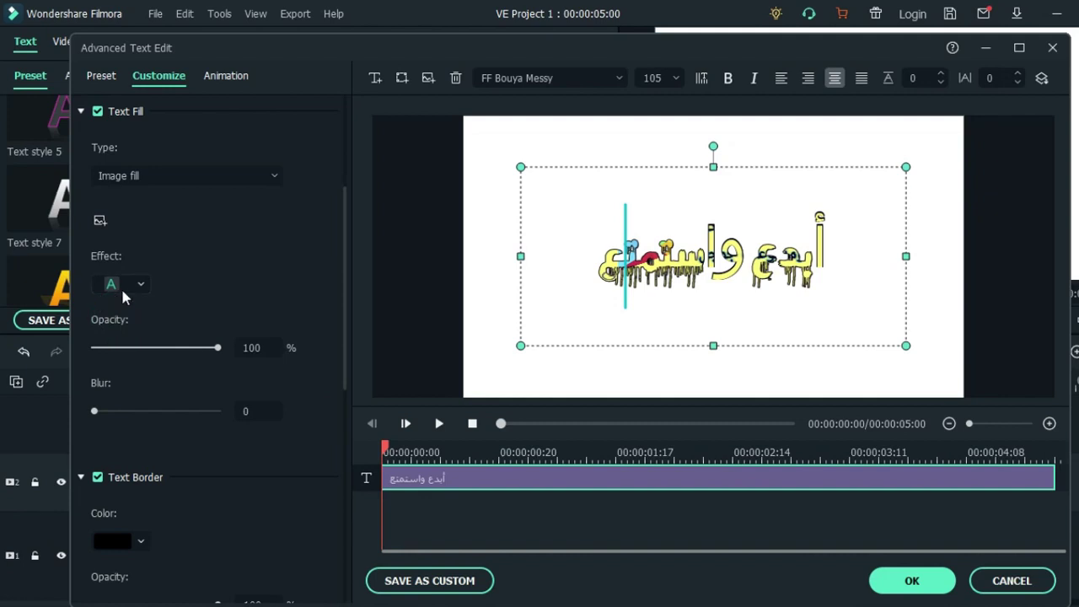
{"action": "left_click", "coordinate": [142, 284]}
{"action": "left_click", "coordinate": [156, 309]}
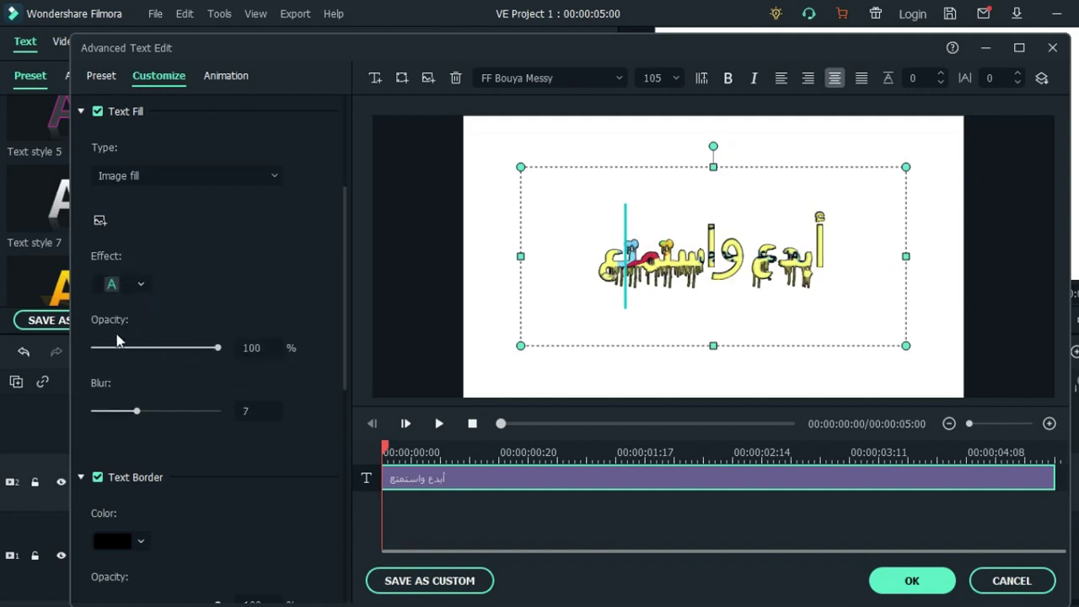
{"action": "left_click", "coordinate": [142, 284]}
{"action": "left_click", "coordinate": [143, 282]}
Step: Set the image fill's opacity to 27% and its blur to 4
{"action": "left_click_drag", "start_coordinate": [219, 347], "coordinate": [207, 349]}
{"action": "left_click_drag", "start_coordinate": [160, 351], "coordinate": [127, 356]}
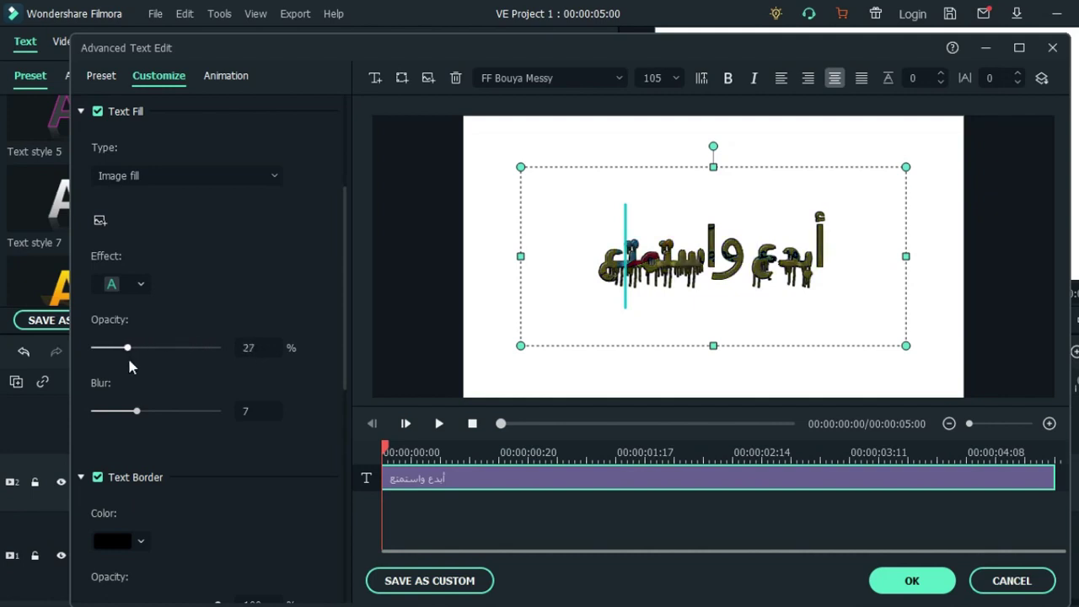
{"action": "left_click_drag", "start_coordinate": [139, 419], "coordinate": [168, 410]}
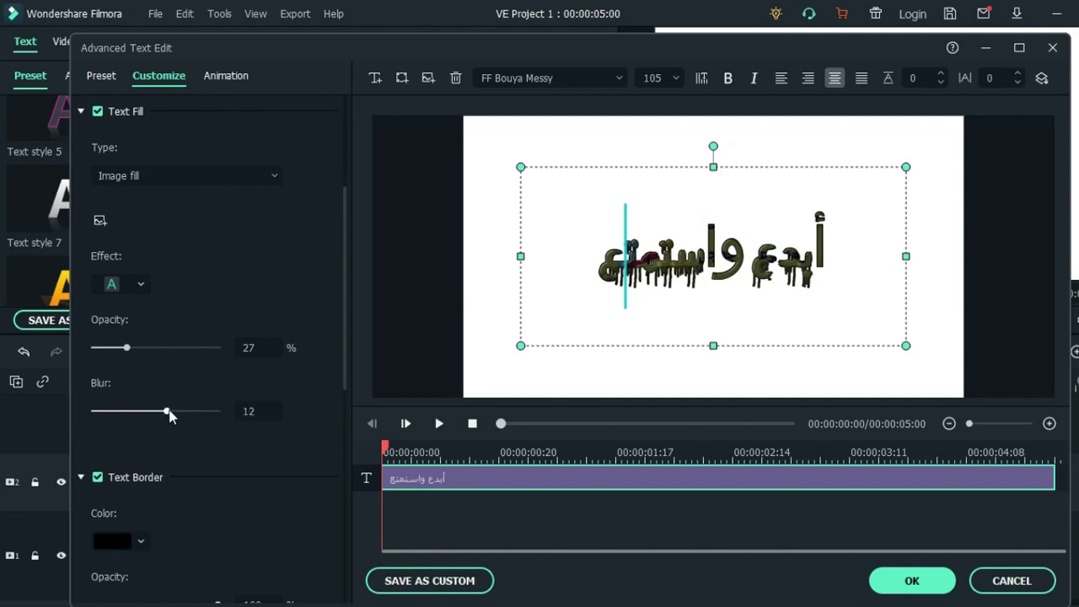
{"action": "left_click_drag", "start_coordinate": [169, 410], "coordinate": [106, 414]}
Step: Change the title's Text Border colour, trying light blue, lavender and purple shades and ending with dark navy blue
{"action": "scroll", "coordinate": [211, 321], "scroll_direction": "down", "scroll_amount": 3}
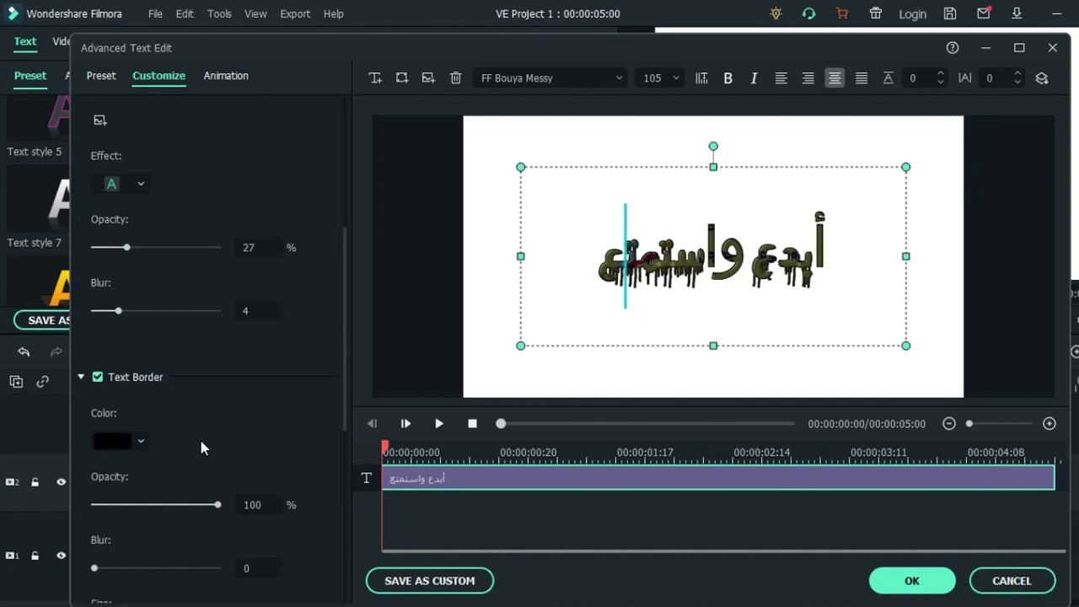
{"action": "left_click", "coordinate": [142, 441]}
{"action": "left_click", "coordinate": [99, 463]}
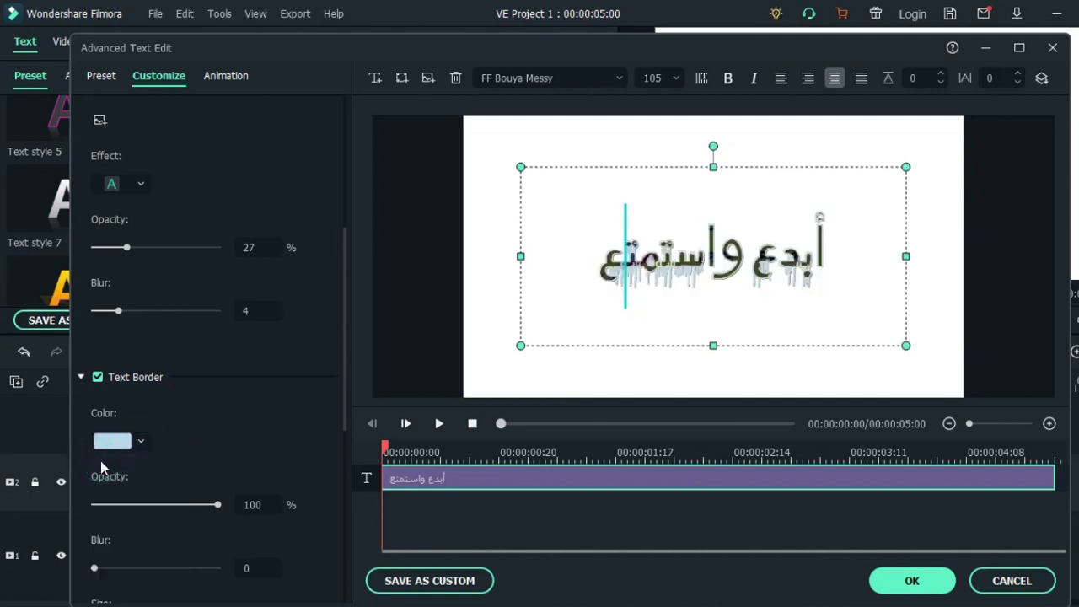
{"action": "left_click", "coordinate": [143, 441]}
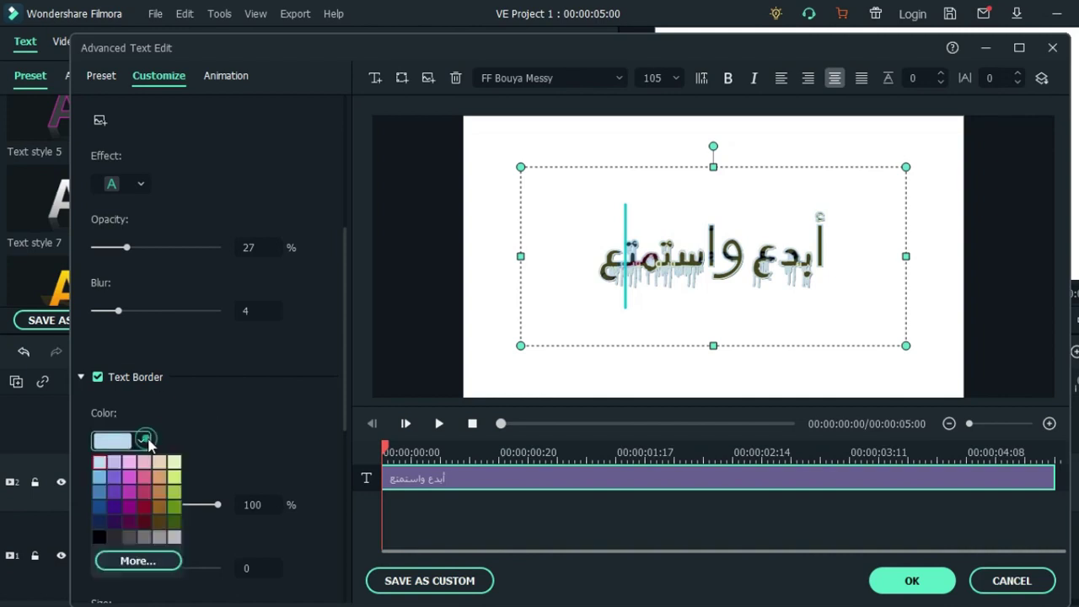
{"action": "left_click", "coordinate": [113, 456]}
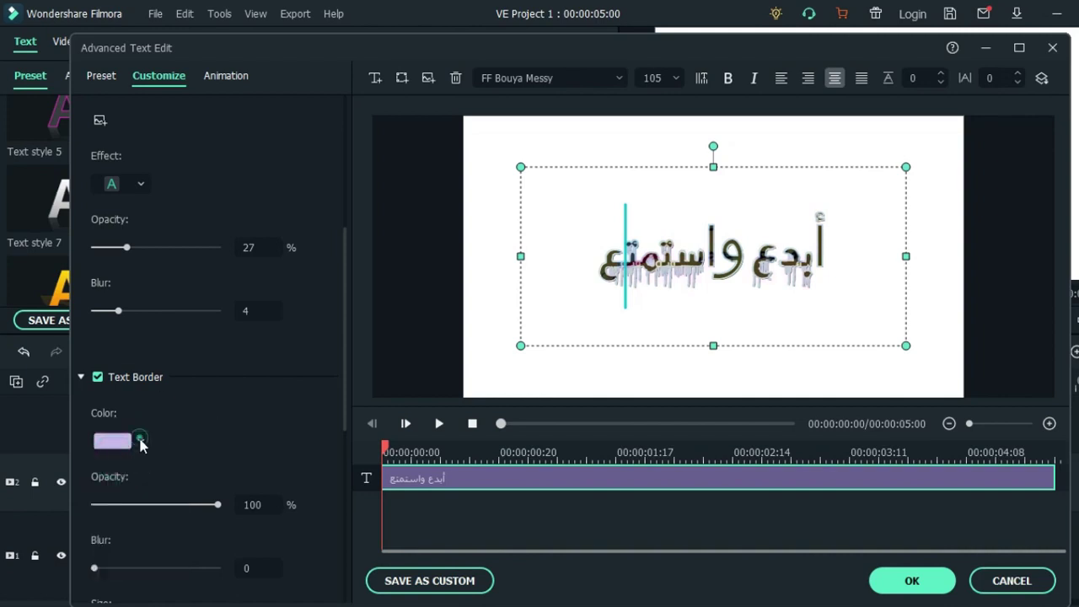
{"action": "left_click", "coordinate": [142, 441]}
{"action": "left_click", "coordinate": [116, 479]}
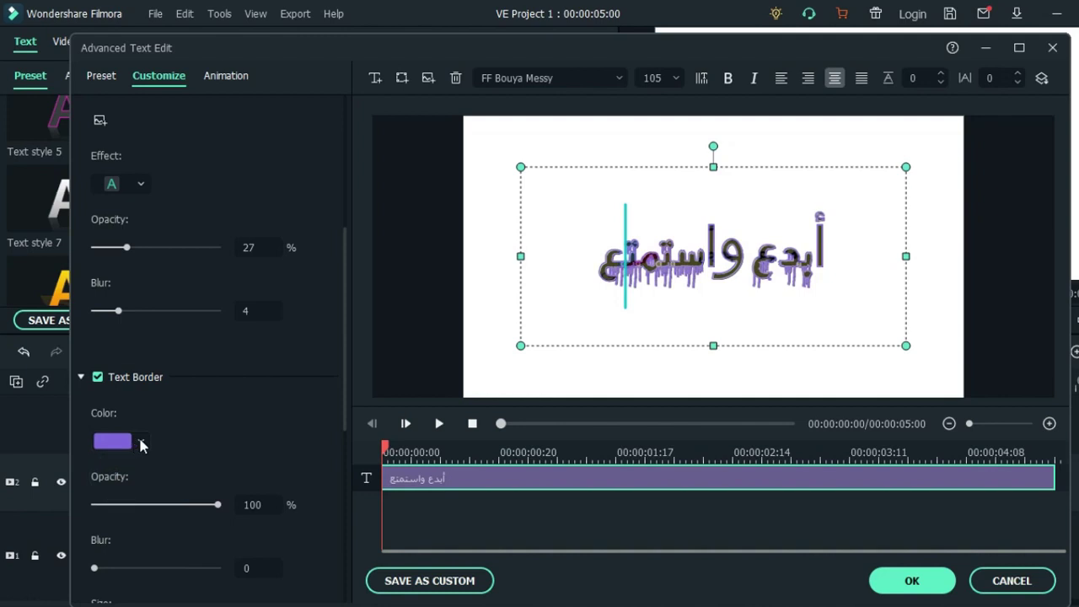
{"action": "left_click", "coordinate": [141, 441]}
{"action": "left_click", "coordinate": [116, 494]}
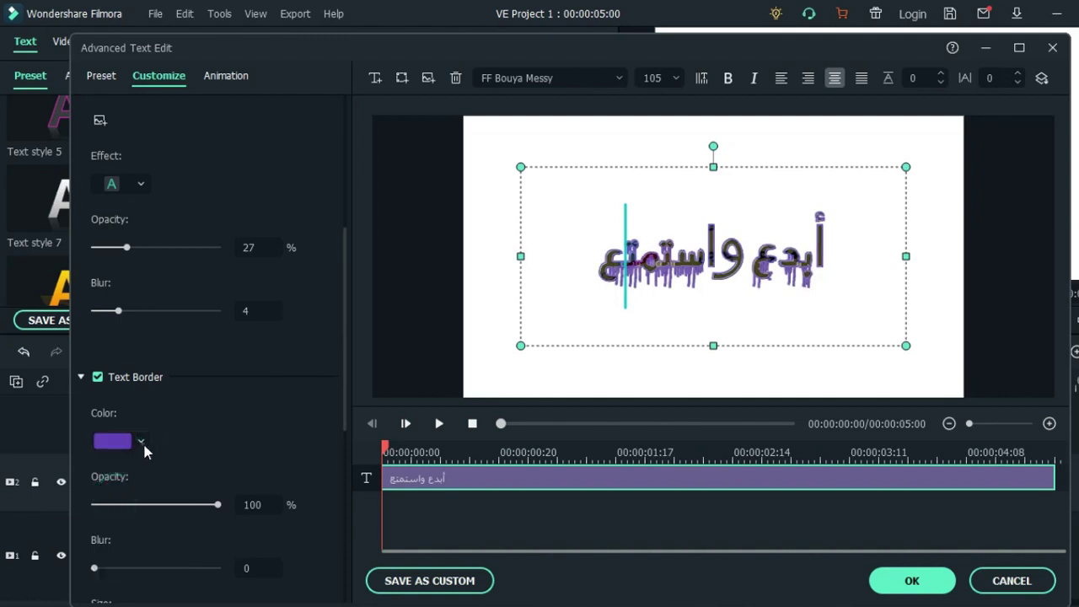
{"action": "left_click", "coordinate": [142, 441]}
{"action": "left_click", "coordinate": [100, 523]}
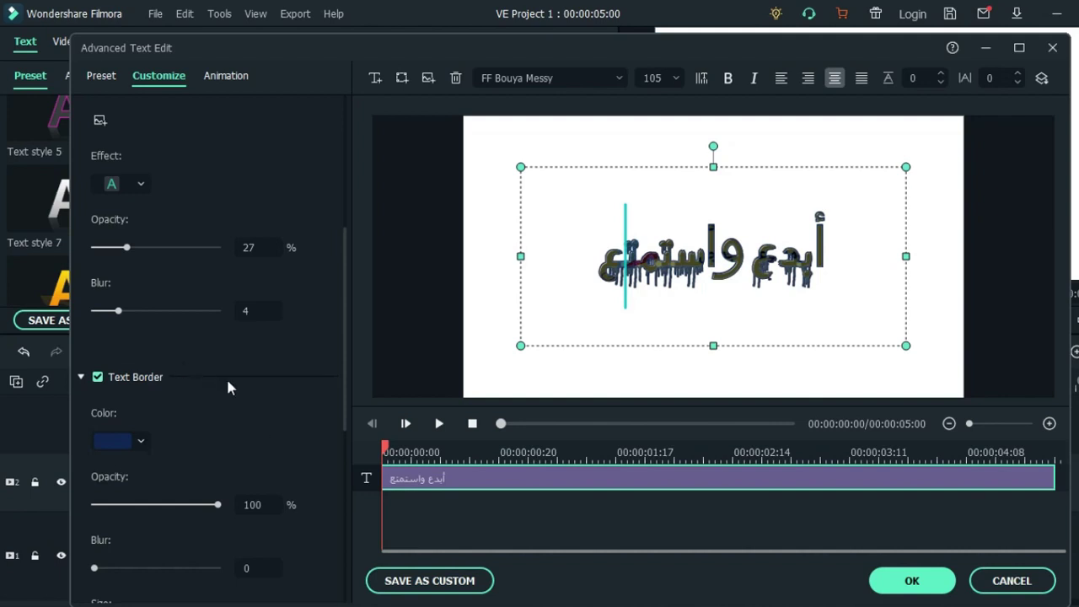
Step: Set the text border's opacity to 32% and its size to 0
{"action": "scroll", "coordinate": [253, 386], "scroll_direction": "down", "scroll_amount": 1}
{"action": "left_click_drag", "start_coordinate": [218, 456], "coordinate": [161, 469]}
{"action": "scroll", "coordinate": [122, 480], "scroll_direction": "down", "scroll_amount": 1}
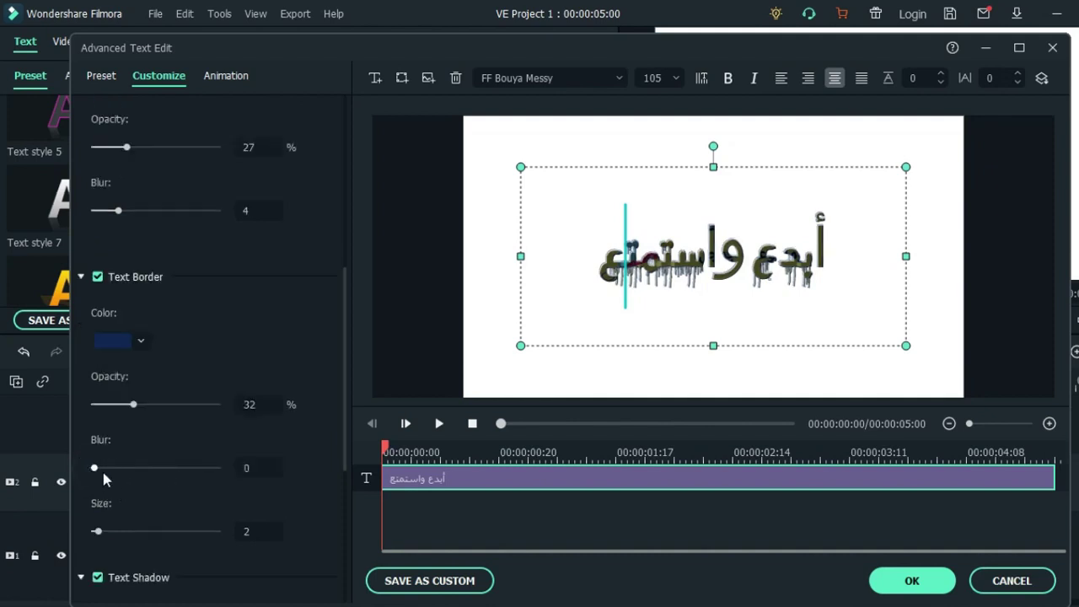
{"action": "scroll", "coordinate": [104, 478], "scroll_direction": "down", "scroll_amount": 2}
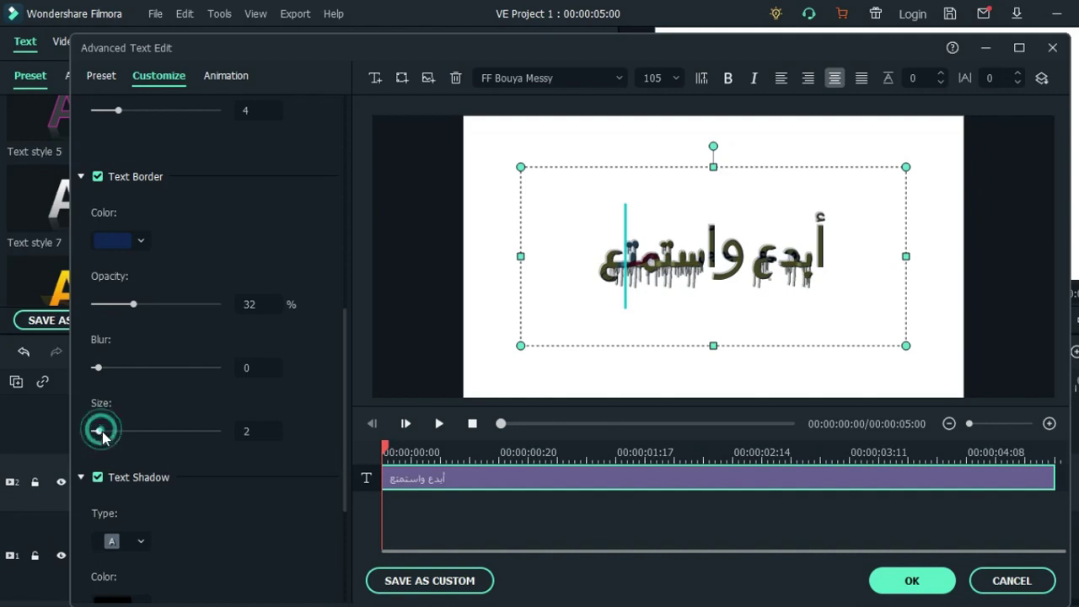
{"action": "mouse_move", "coordinate": [106, 433]}
{"action": "left_mouse_down"}
{"action": "mouse_move", "coordinate": [200, 430]}
{"action": "mouse_move", "coordinate": [95, 434]}
{"action": "left_mouse_up"}
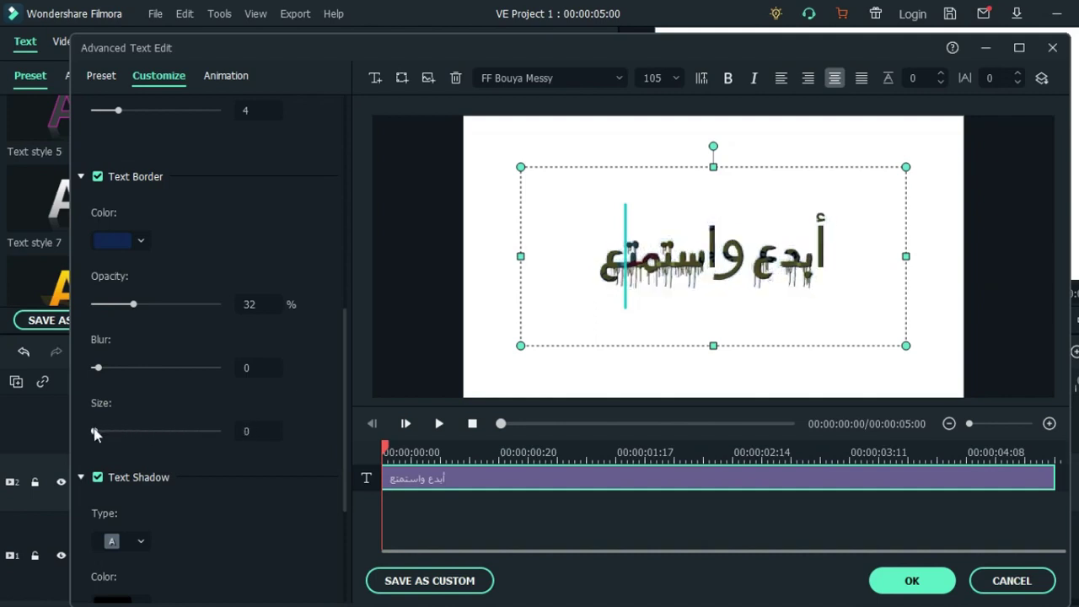
Step: Apply the second shadow type in the top row to the title's Text Shadow
{"action": "scroll", "coordinate": [168, 412], "scroll_direction": "down", "scroll_amount": 2}
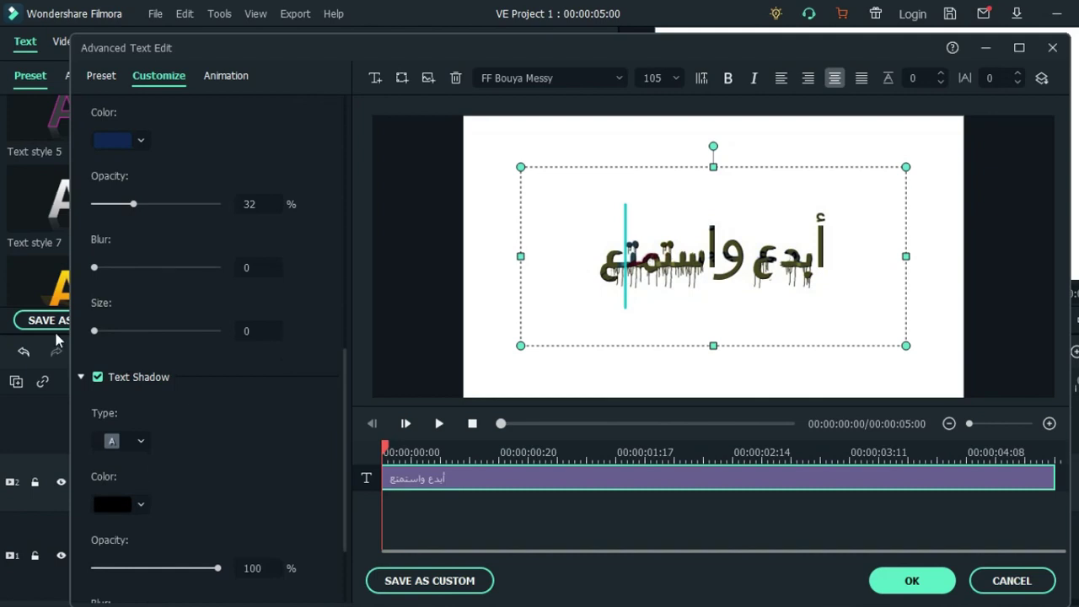
{"action": "scroll", "coordinate": [123, 377], "scroll_direction": "down", "scroll_amount": 2}
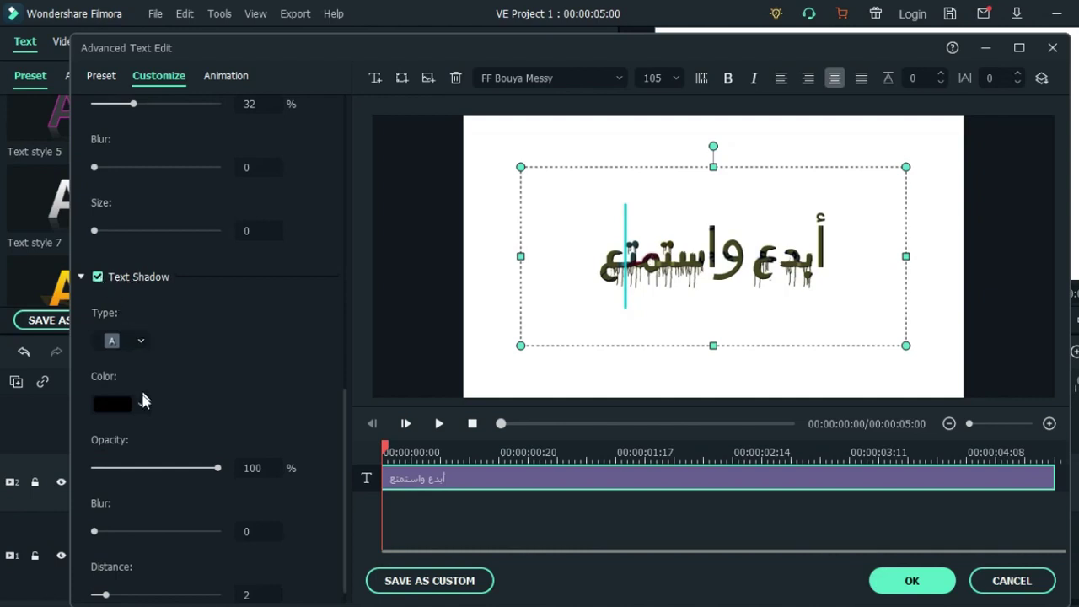
{"action": "left_click", "coordinate": [142, 340]}
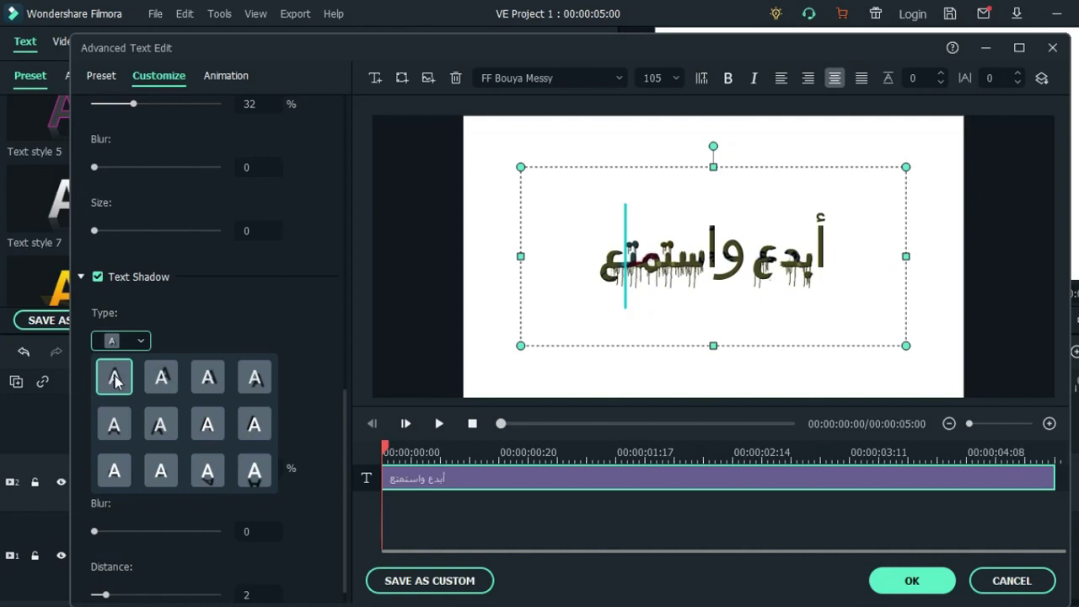
{"action": "left_click", "coordinate": [165, 381]}
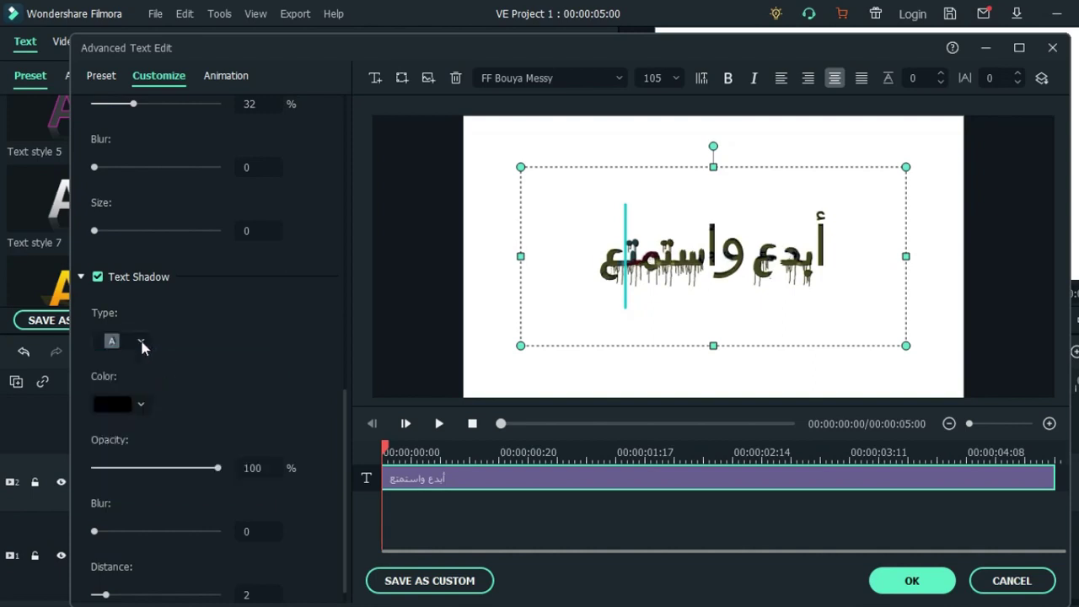
Step: Try pink, pale yellow-green and light blue for the title's shadow colour, ending with dark navy blue
{"action": "left_click", "coordinate": [141, 406]}
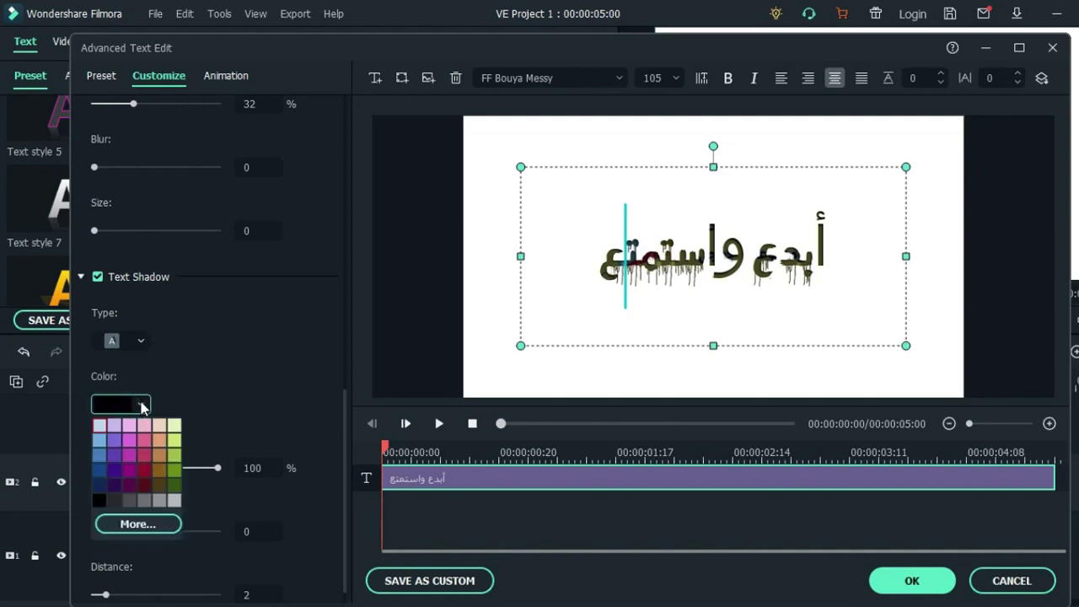
{"action": "left_click", "coordinate": [146, 438]}
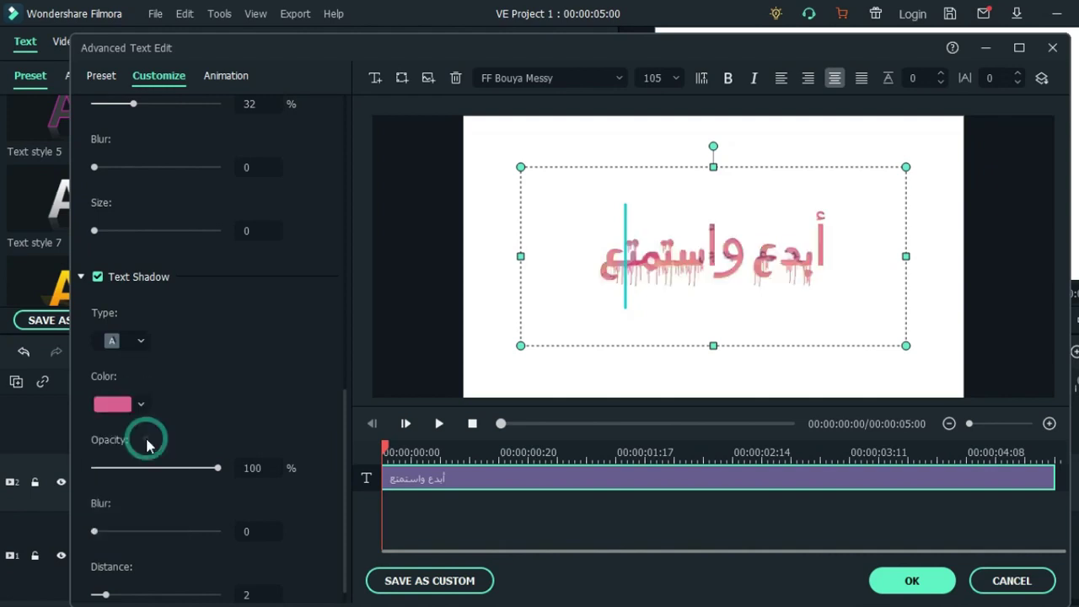
{"action": "left_click", "coordinate": [140, 407]}
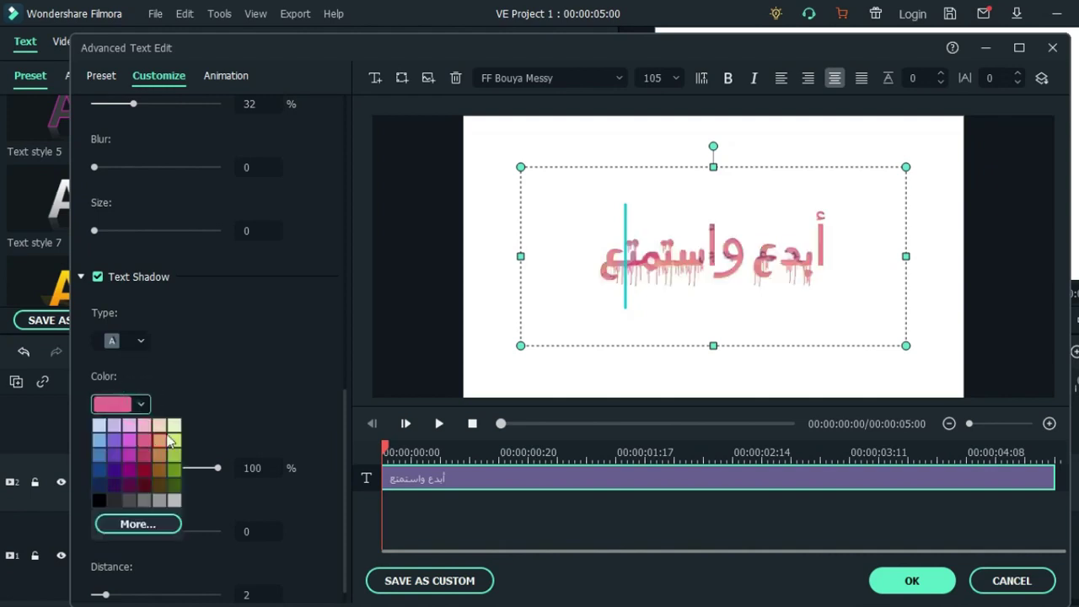
{"action": "left_click", "coordinate": [174, 425]}
{"action": "left_click", "coordinate": [143, 404]}
{"action": "left_click", "coordinate": [99, 426]}
{"action": "left_click", "coordinate": [137, 407]}
{"action": "left_click", "coordinate": [98, 472]}
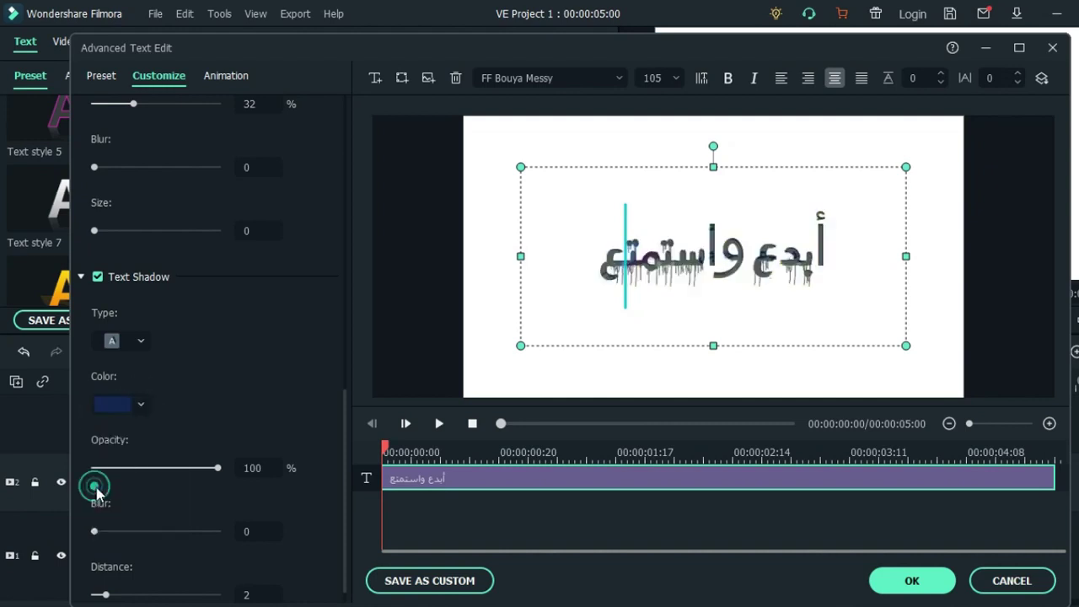
Step: Keep the text shadow's opacity at 100% after trying lower values and set its distance to 4
{"action": "left_click_drag", "start_coordinate": [218, 468], "coordinate": [241, 470]}
{"action": "left_click_drag", "start_coordinate": [148, 478], "coordinate": [241, 470]}
{"action": "scroll", "coordinate": [163, 454], "scroll_direction": "down", "scroll_amount": 1}
{"action": "mouse_move", "coordinate": [110, 572]}
{"action": "left_mouse_down"}
{"action": "mouse_move", "coordinate": [176, 572]}
{"action": "mouse_move", "coordinate": [120, 579]}
{"action": "left_mouse_up"}
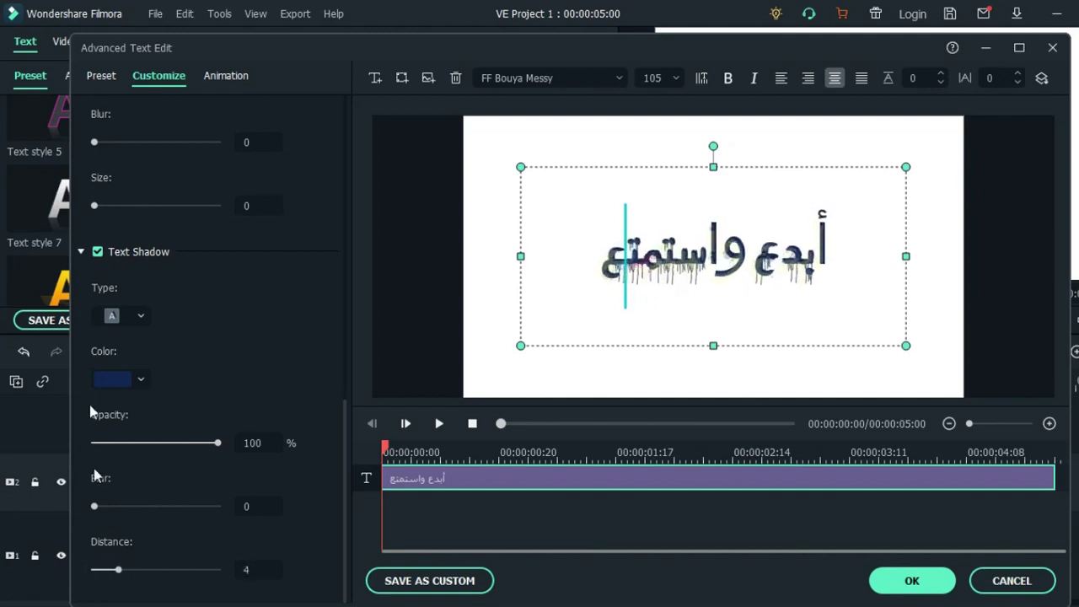
Step: Set the text shadow's colour to pink and its distance to 6
{"action": "left_click", "coordinate": [140, 380]}
{"action": "left_click", "coordinate": [144, 414]}
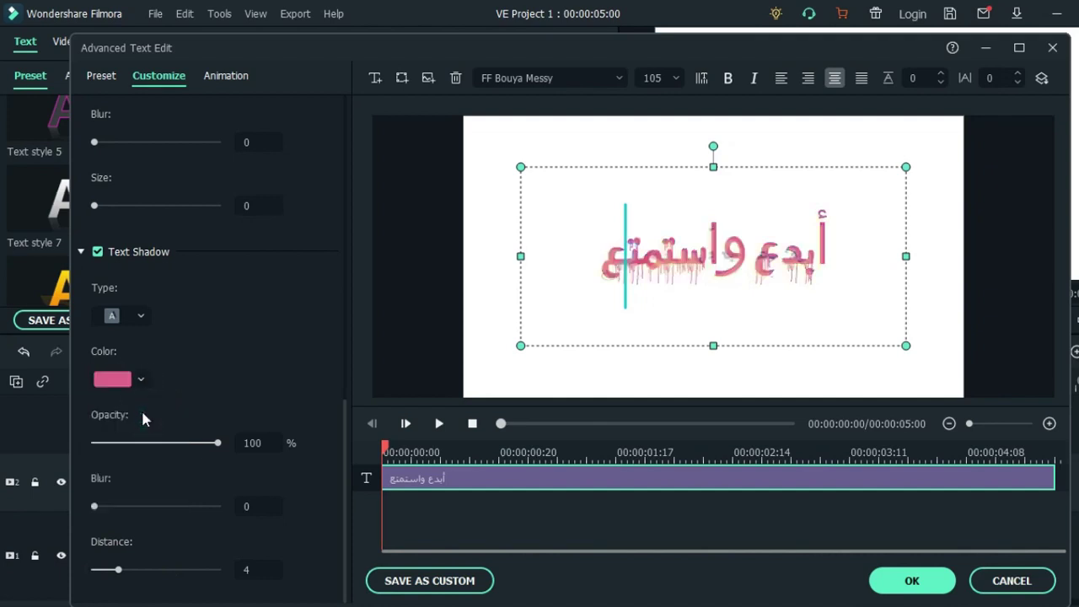
{"action": "mouse_move", "coordinate": [118, 570]}
{"action": "left_mouse_down"}
{"action": "mouse_move", "coordinate": [159, 571]}
{"action": "mouse_move", "coordinate": [129, 571]}
{"action": "left_mouse_up"}
Step: Switch the title's fill back to the solid Text Fill type and colour it lime green
{"action": "scroll", "coordinate": [177, 288], "scroll_direction": "up", "scroll_amount": 1}
{"action": "scroll", "coordinate": [176, 288], "scroll_direction": "up", "scroll_amount": 12}
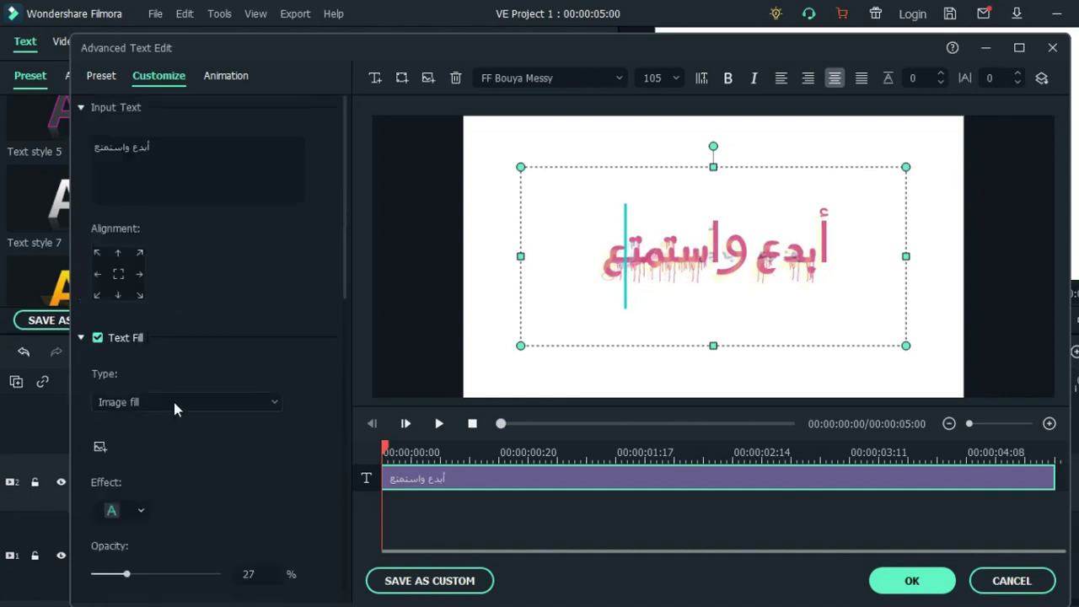
{"action": "left_click", "coordinate": [176, 403]}
{"action": "left_click", "coordinate": [145, 436]}
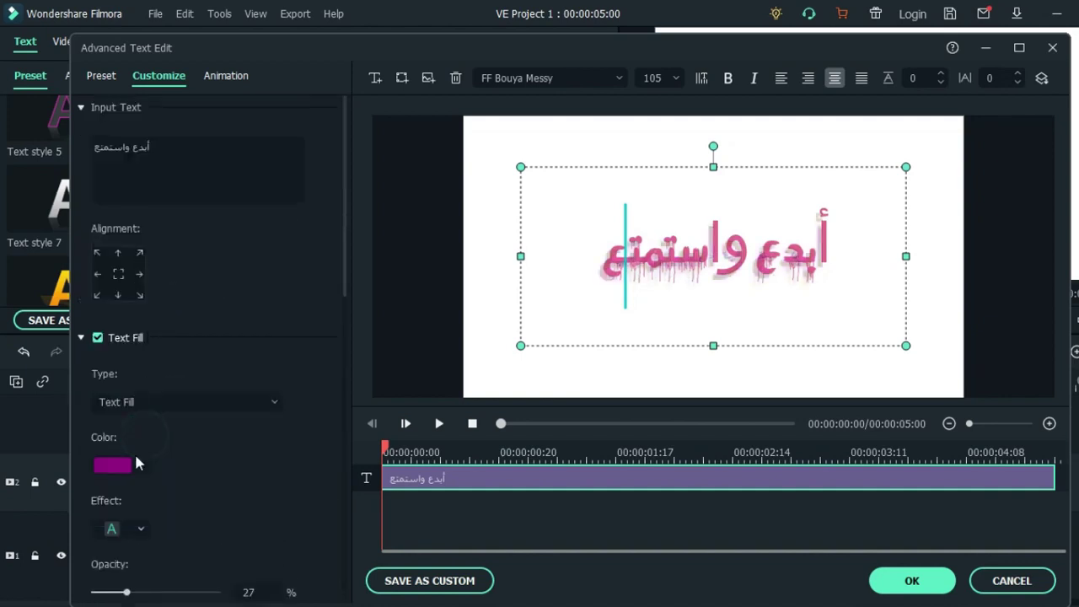
{"action": "left_click", "coordinate": [138, 464]}
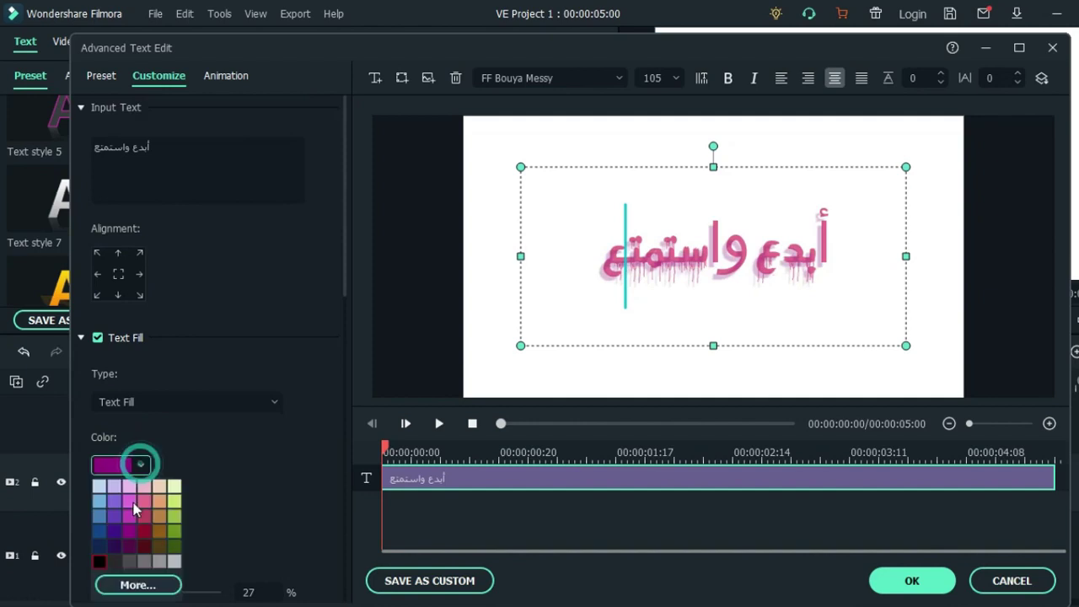
{"action": "left_click", "coordinate": [172, 519]}
Step: Set the title's Text Shadow colour to black
{"action": "scroll", "coordinate": [252, 356], "scroll_direction": "down", "scroll_amount": 1}
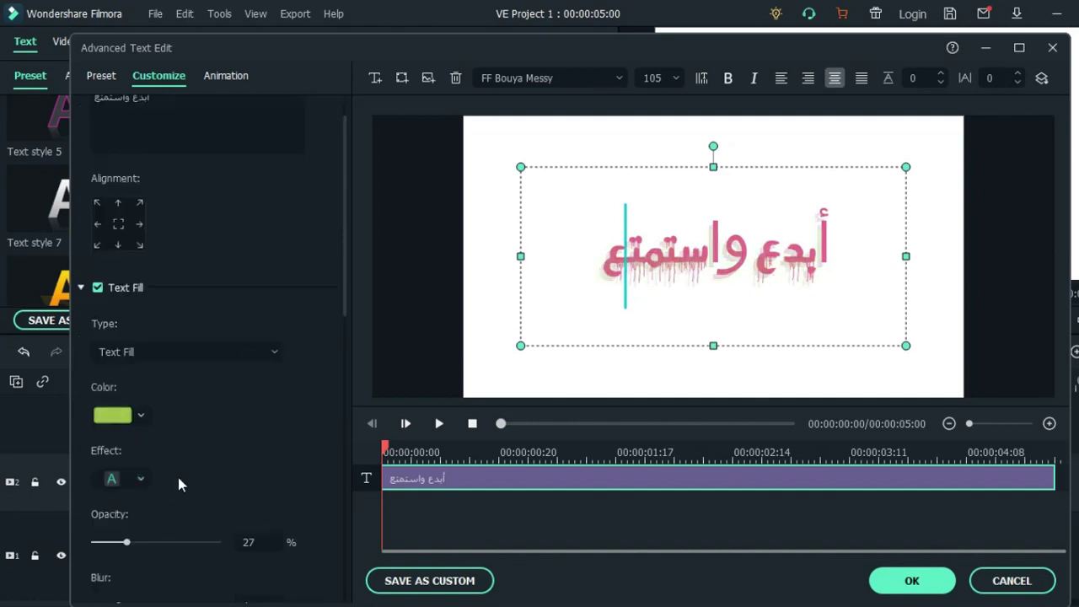
{"action": "scroll", "coordinate": [178, 484], "scroll_direction": "down", "scroll_amount": 1}
{"action": "scroll", "coordinate": [151, 401], "scroll_direction": "down", "scroll_amount": 2}
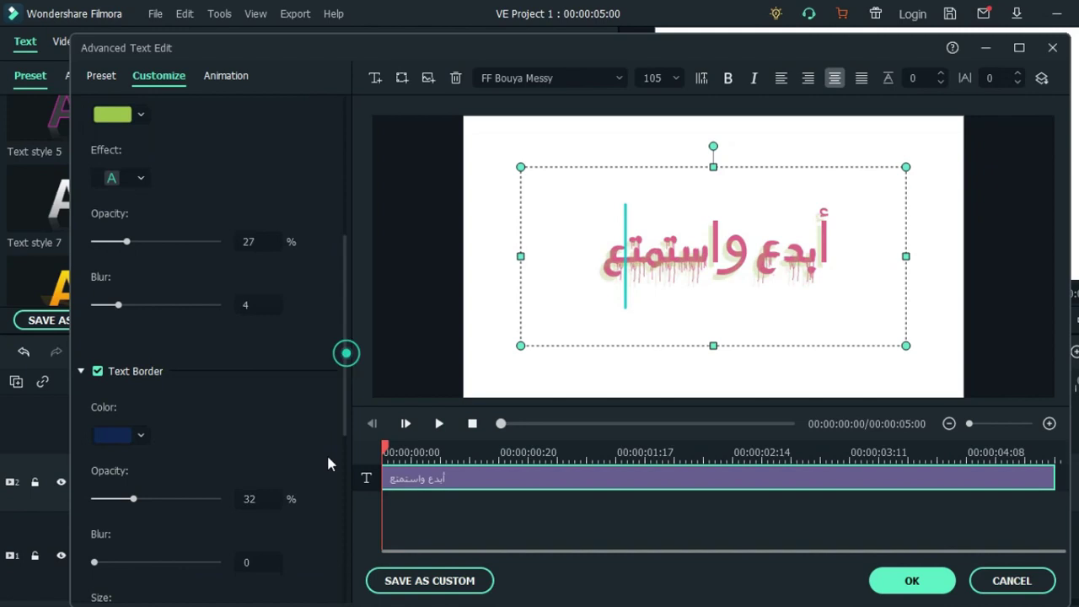
{"action": "left_click_drag", "start_coordinate": [344, 430], "coordinate": [329, 583]}
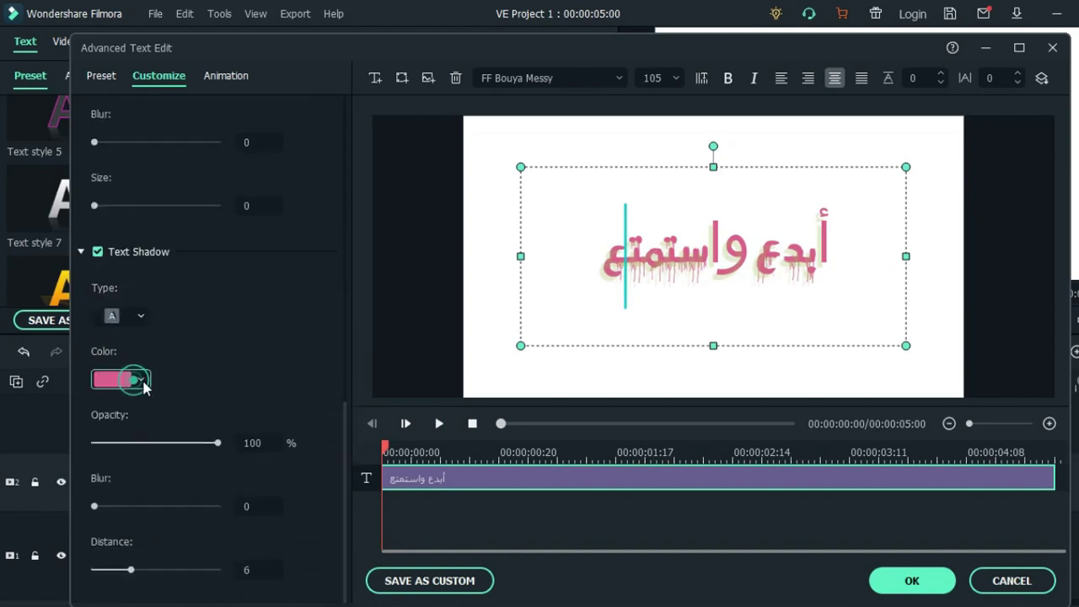
{"action": "left_click", "coordinate": [139, 380]}
{"action": "left_click", "coordinate": [100, 477]}
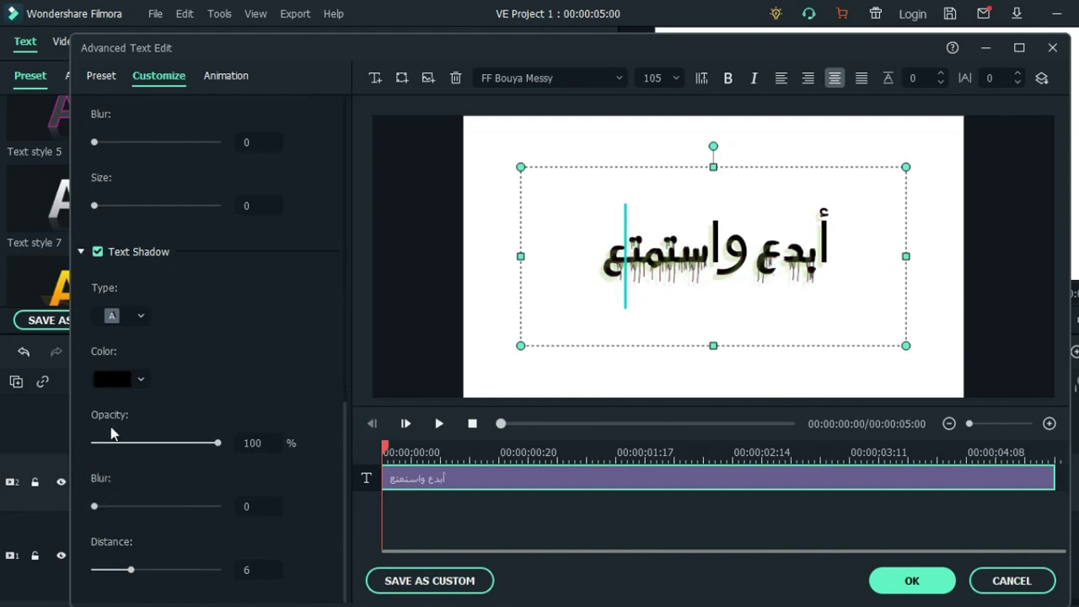
Step: Set the text shadow's distance to 7 and lower its opacity to 78%
{"action": "mouse_move", "coordinate": [217, 443]}
{"action": "left_mouse_down"}
{"action": "mouse_move", "coordinate": [147, 454]}
{"action": "mouse_move", "coordinate": [198, 443]}
{"action": "left_mouse_up"}
{"action": "mouse_move", "coordinate": [131, 570]}
{"action": "left_mouse_down"}
{"action": "mouse_move", "coordinate": [169, 574]}
{"action": "mouse_move", "coordinate": [157, 571]}
{"action": "mouse_move", "coordinate": [139, 595]}
{"action": "mouse_move", "coordinate": [136, 582]}
{"action": "left_mouse_up"}
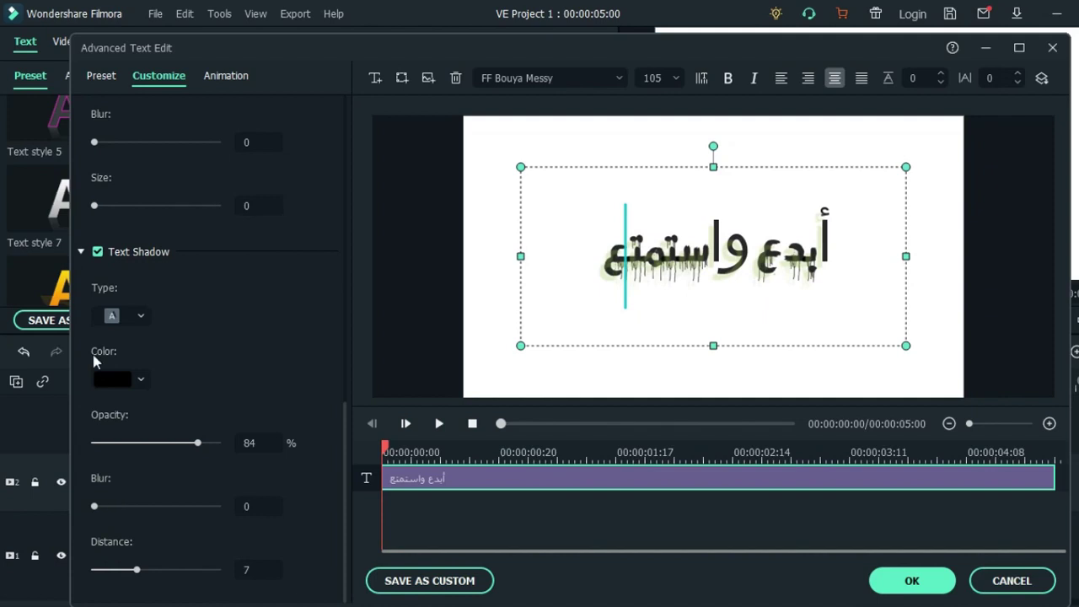
{"action": "left_click", "coordinate": [197, 443]}
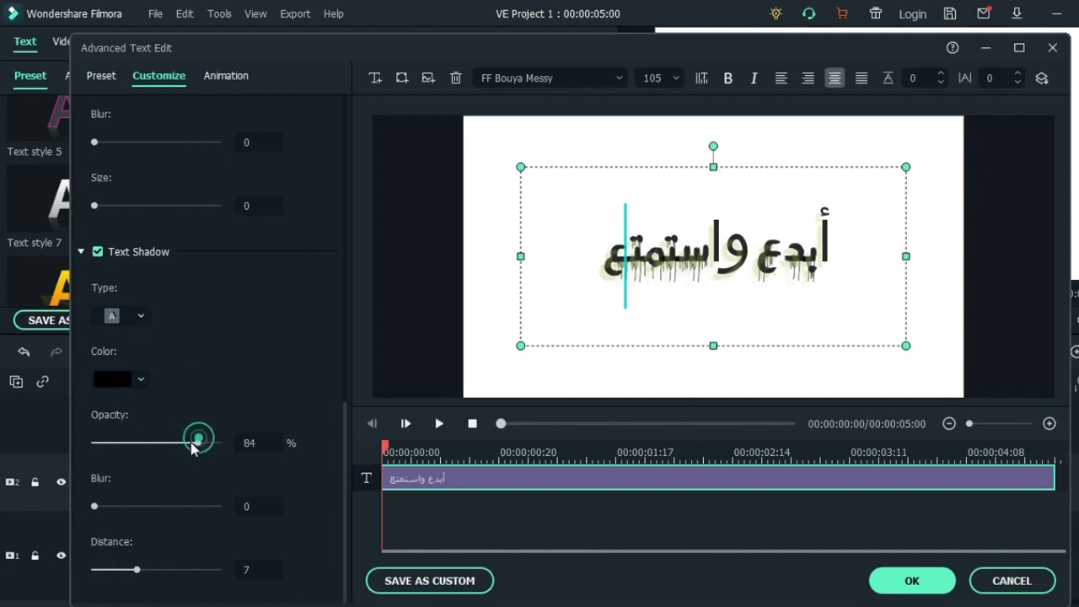
{"action": "left_click", "coordinate": [185, 445]}
{"action": "left_click_drag", "start_coordinate": [185, 445], "coordinate": [190, 445]}
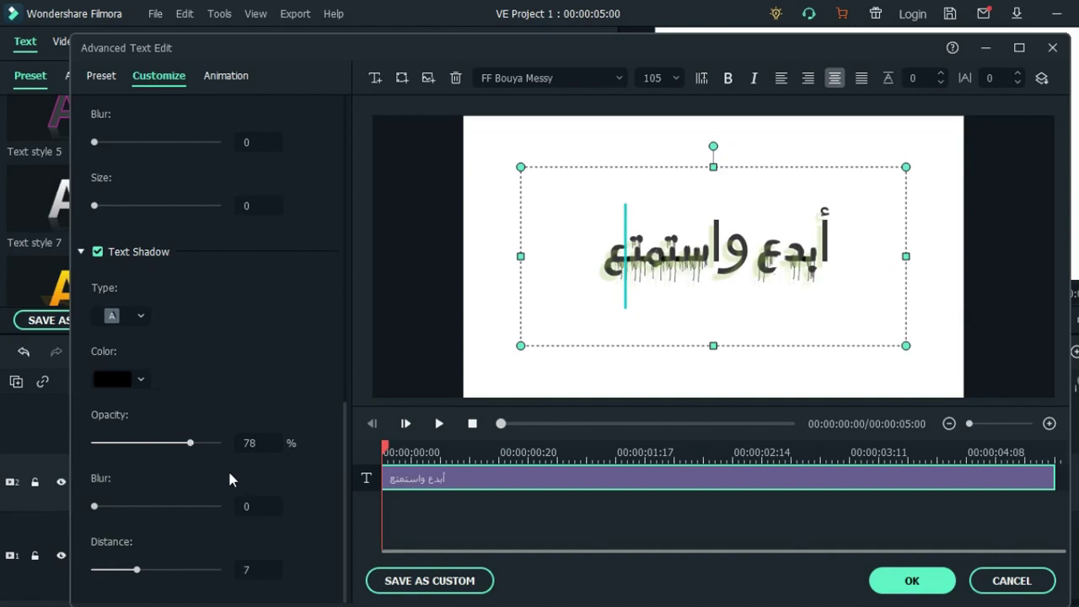
Step: Set the text shadow's opacity to 89% and its distance to 5
{"action": "left_click_drag", "start_coordinate": [208, 453], "coordinate": [207, 452]}
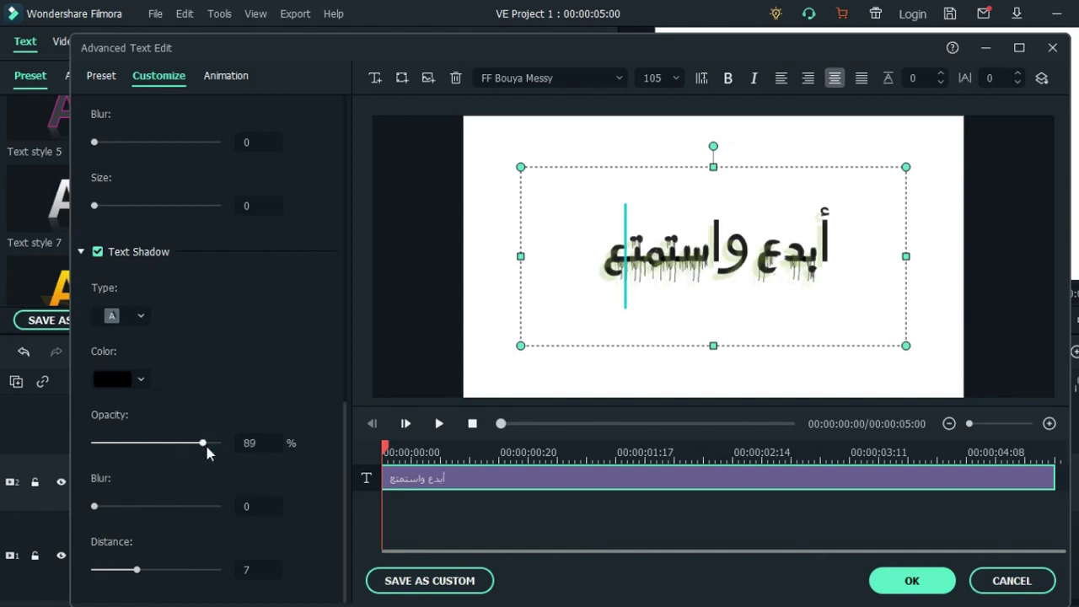
{"action": "left_click_drag", "start_coordinate": [95, 507], "coordinate": [66, 511]}
{"action": "left_click_drag", "start_coordinate": [138, 574], "coordinate": [123, 576]}
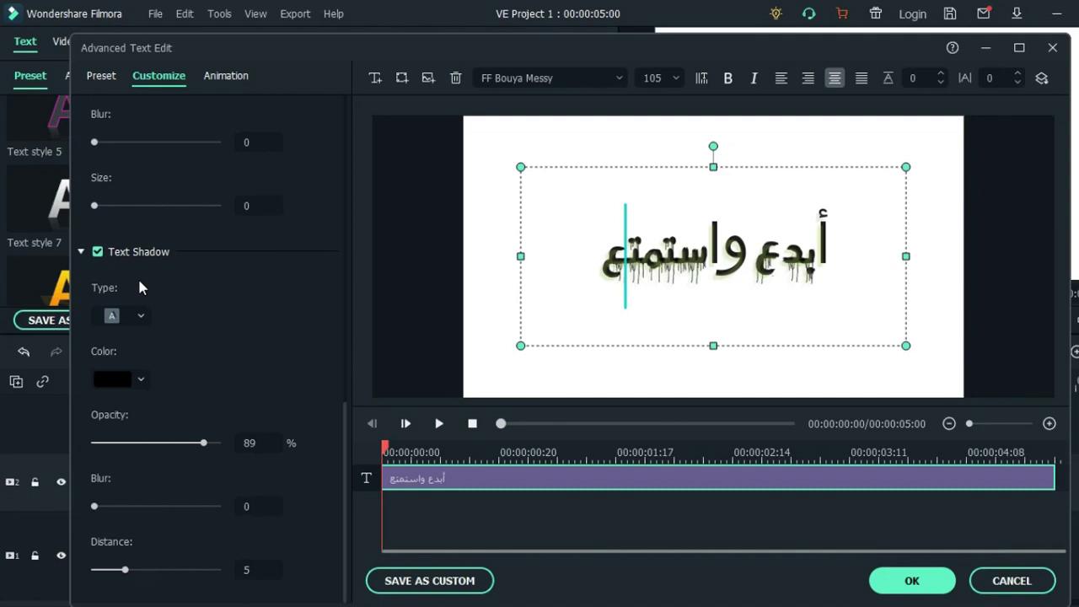
{"action": "left_click_drag", "start_coordinate": [341, 432], "coordinate": [322, 196]}
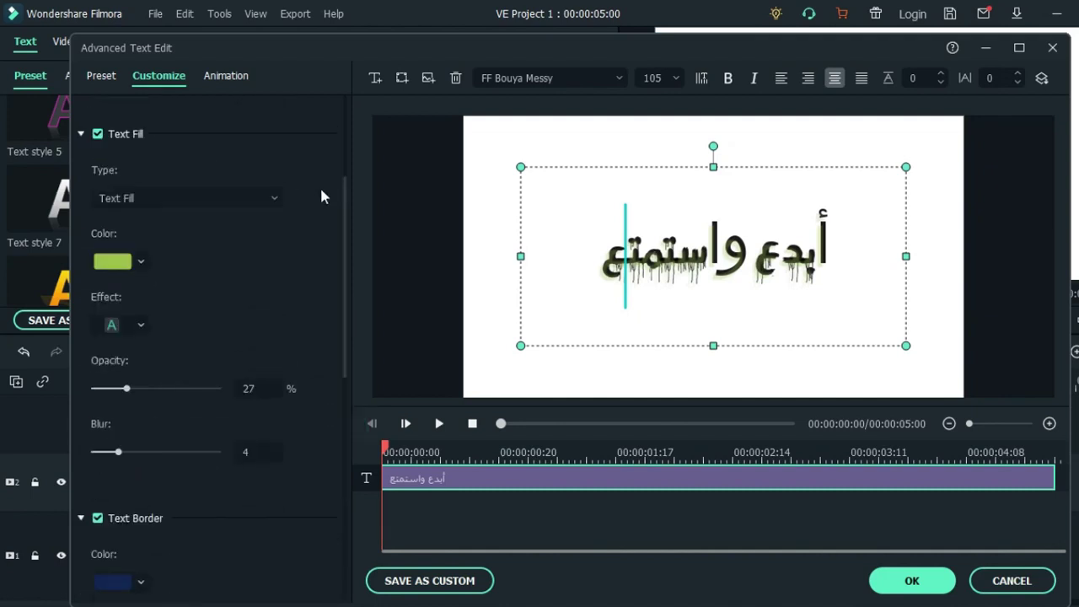
Step: Apply the Type Writer animation to the title
{"action": "left_click", "coordinate": [228, 77]}
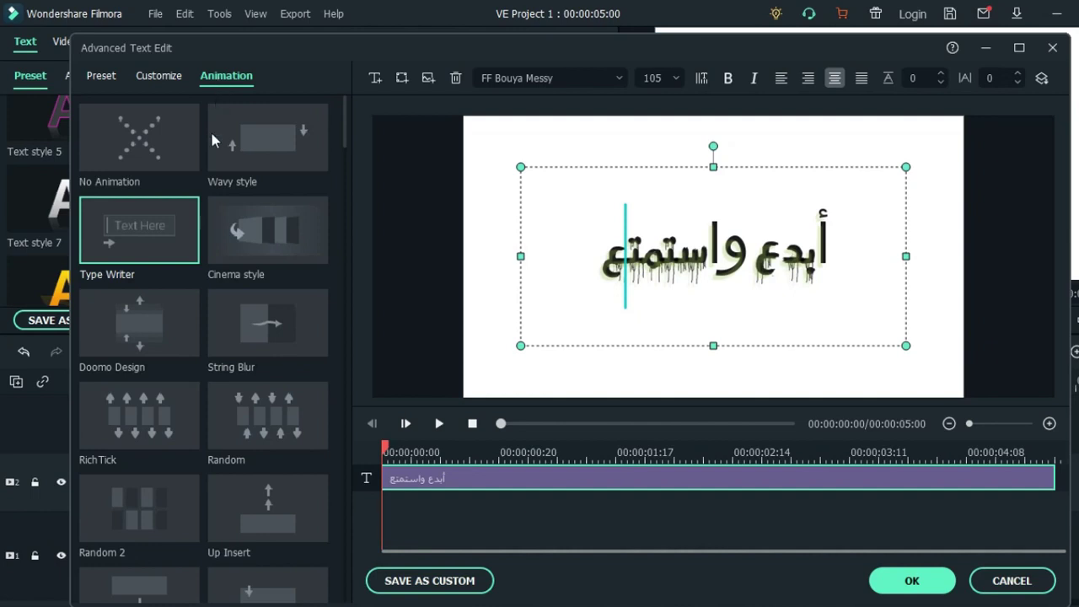
{"action": "left_click", "coordinate": [140, 229]}
{"action": "left_click", "coordinate": [150, 232]}
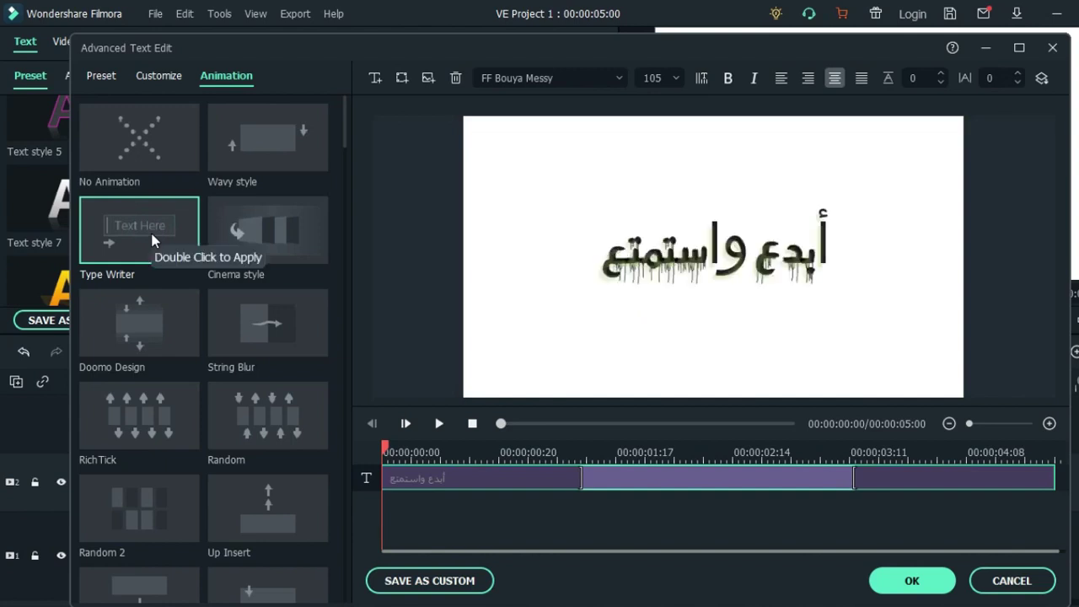
Step: Examine the intro, hold and outro sections of the title's animation by scrubbing through its clip
{"action": "left_click", "coordinate": [457, 478]}
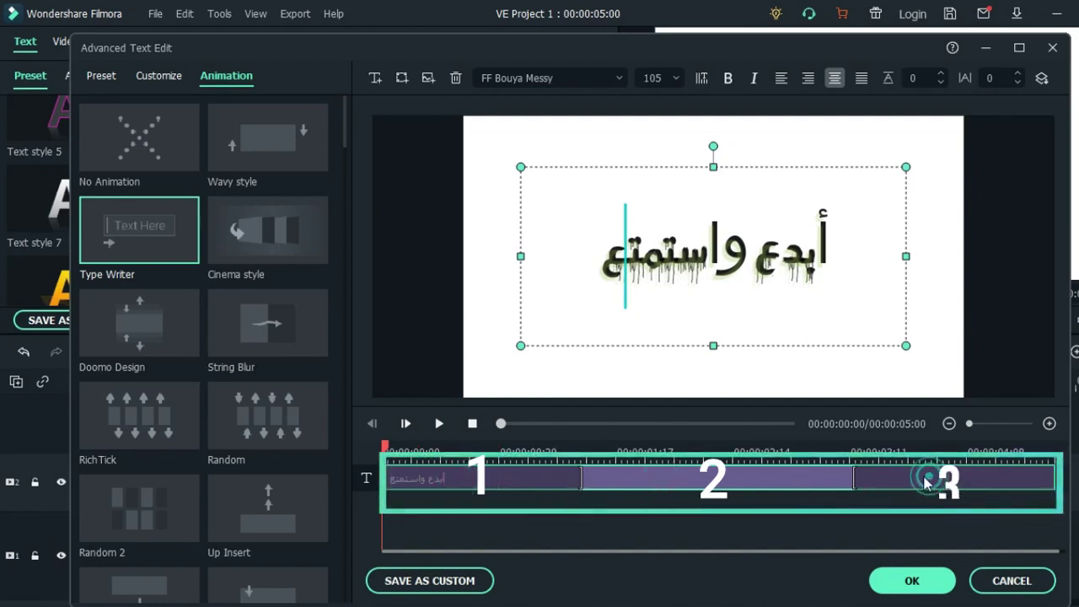
{"action": "left_click", "coordinate": [422, 476]}
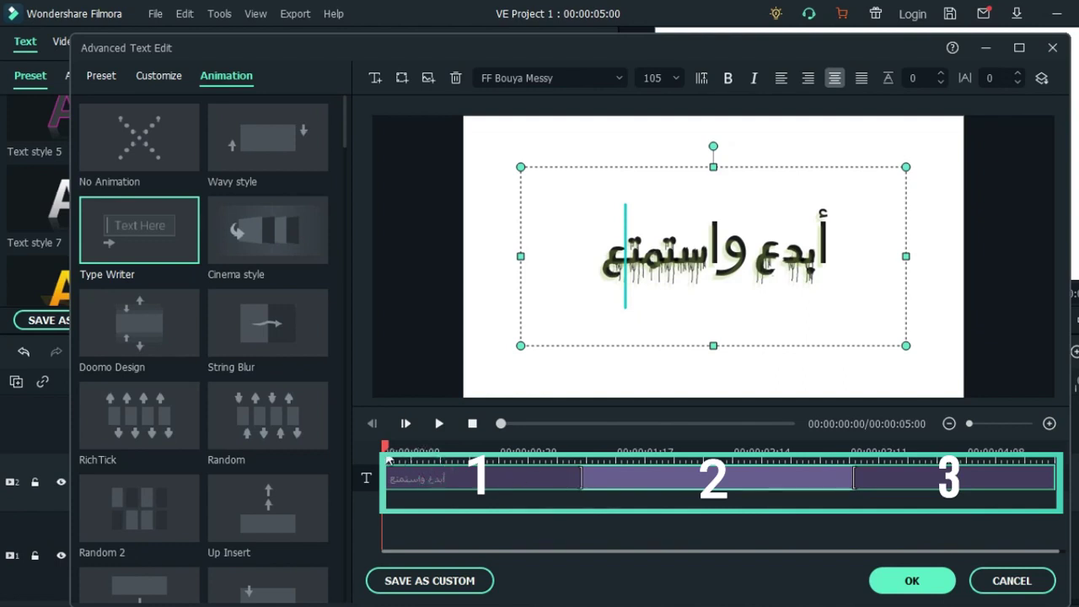
{"action": "key", "text": "space"}
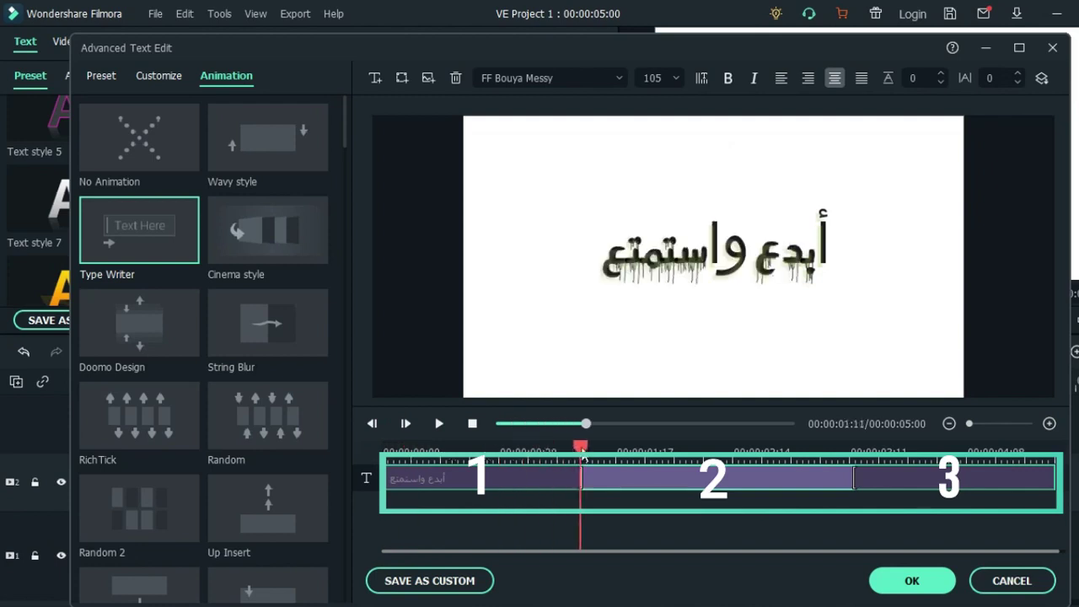
{"action": "left_click_drag", "start_coordinate": [580, 447], "coordinate": [626, 447]}
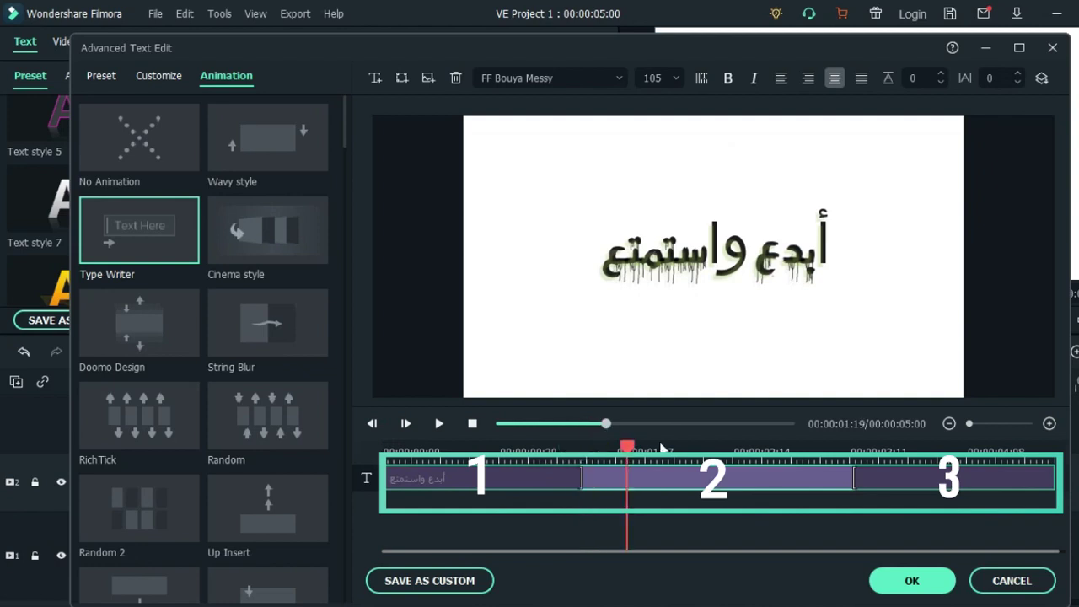
{"action": "left_click_drag", "start_coordinate": [699, 450], "coordinate": [840, 461]}
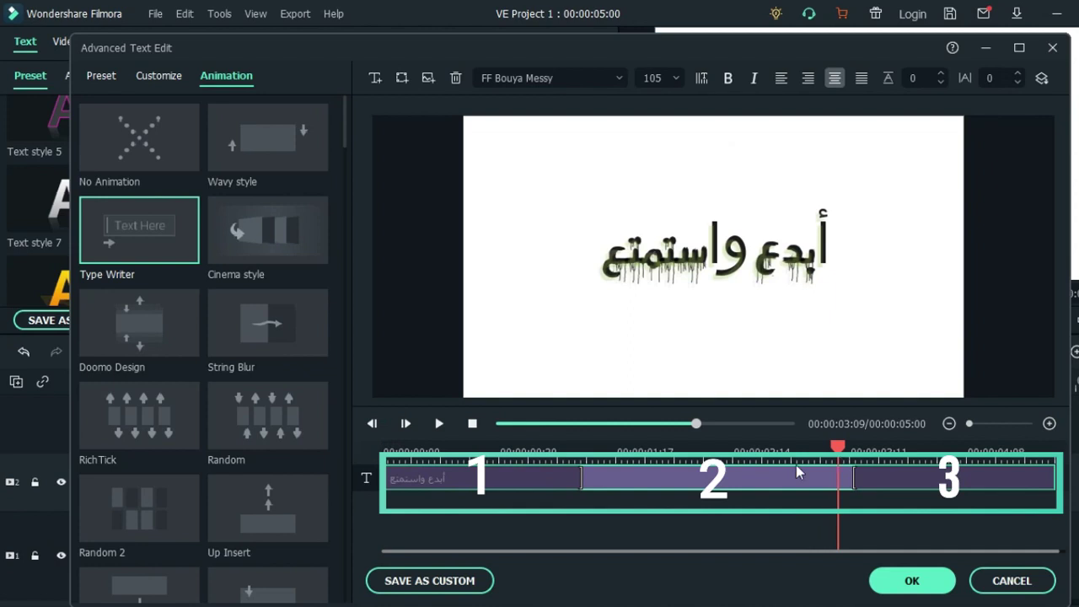
{"action": "left_click", "coordinate": [715, 471]}
{"action": "left_click", "coordinate": [822, 466]}
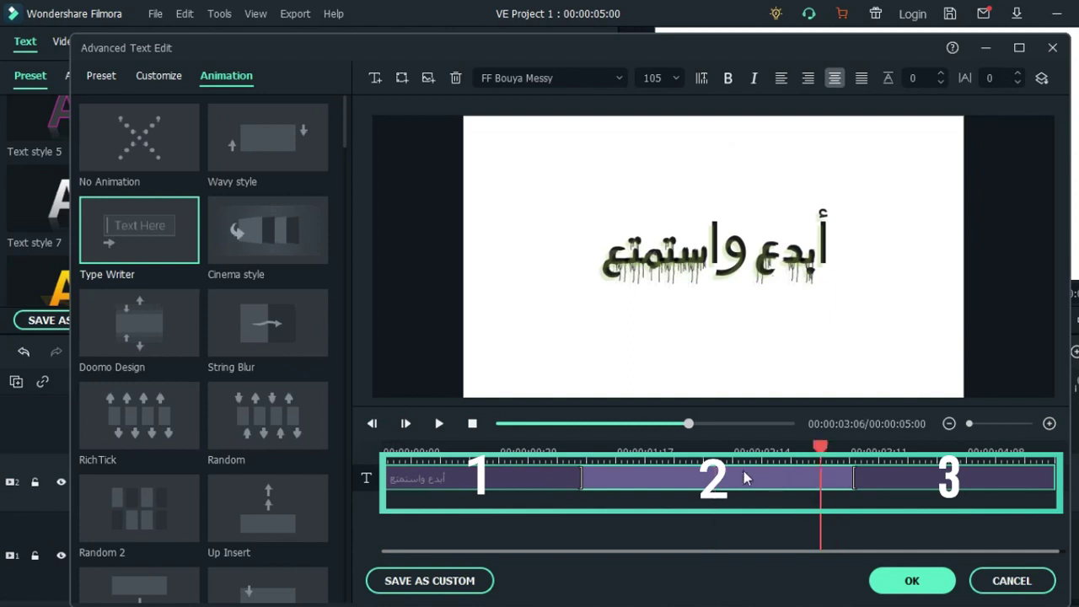
{"action": "left_click", "coordinate": [742, 472]}
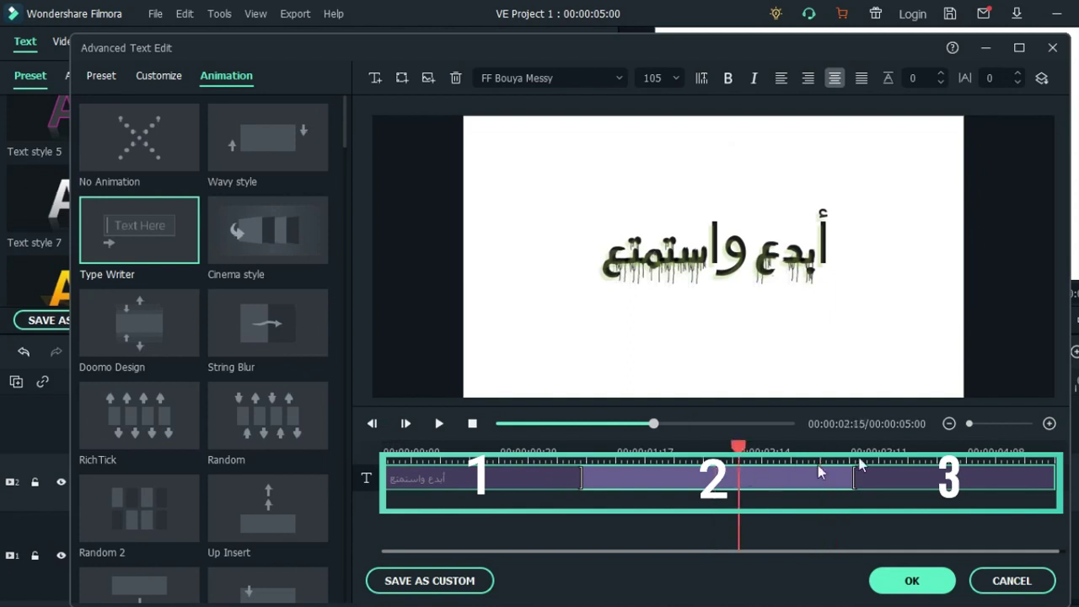
{"action": "left_click_drag", "start_coordinate": [983, 468], "coordinate": [1012, 472]}
{"action": "left_click_drag", "start_coordinate": [802, 478], "coordinate": [554, 474]}
{"action": "left_click", "coordinate": [562, 469]}
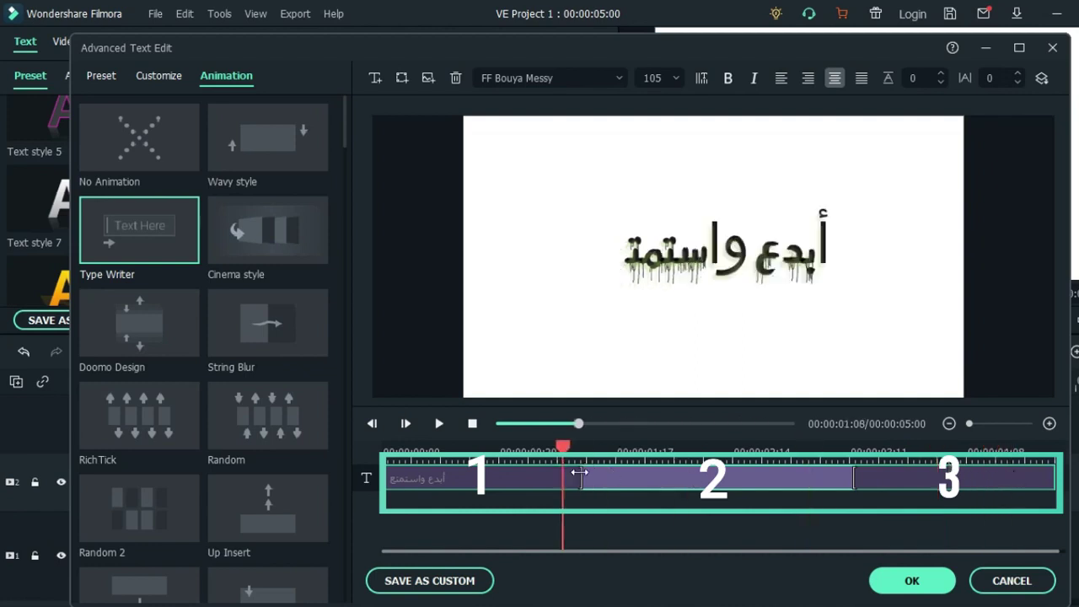
Step: Lengthen the title's intro animation to about 00:00:02:04 and preview the result
{"action": "left_click", "coordinate": [579, 472]}
{"action": "left_click_drag", "start_coordinate": [579, 472], "coordinate": [679, 472]}
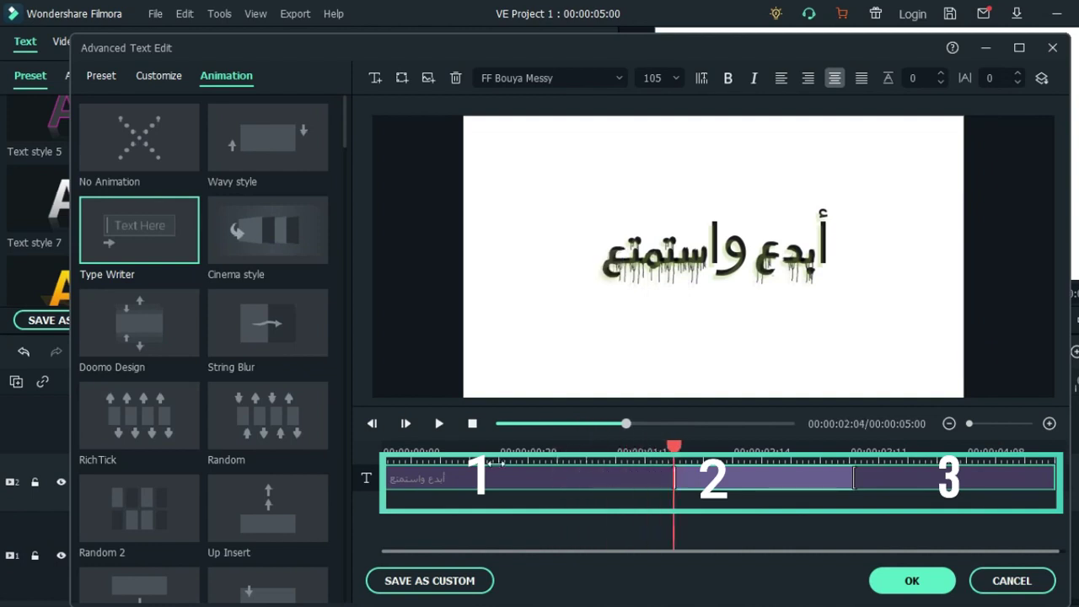
{"action": "left_click", "coordinate": [438, 424]}
{"action": "left_click", "coordinate": [438, 425]}
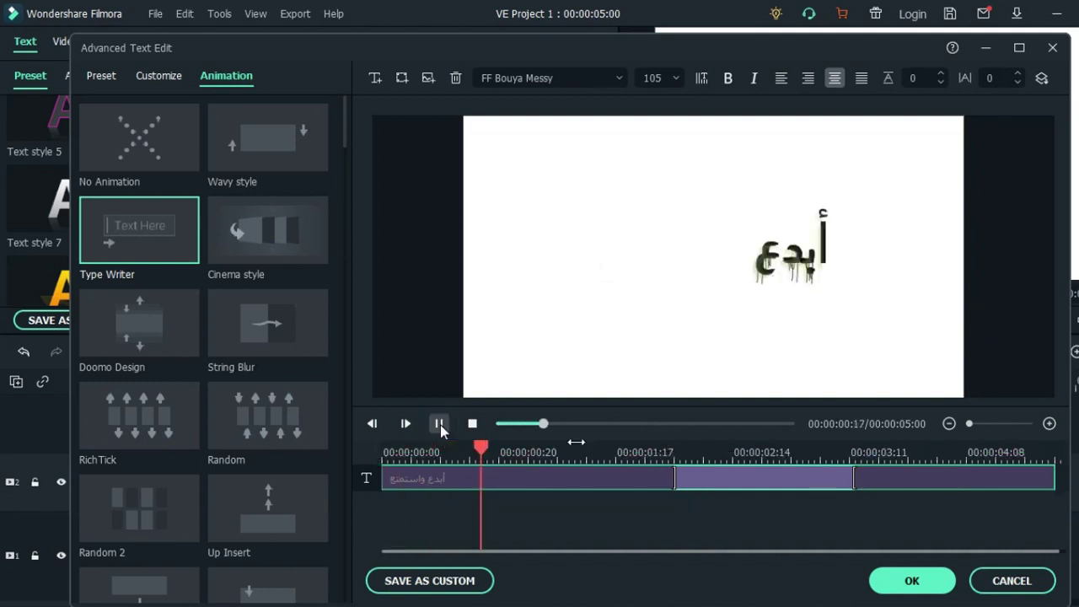
{"action": "left_click", "coordinate": [684, 474]}
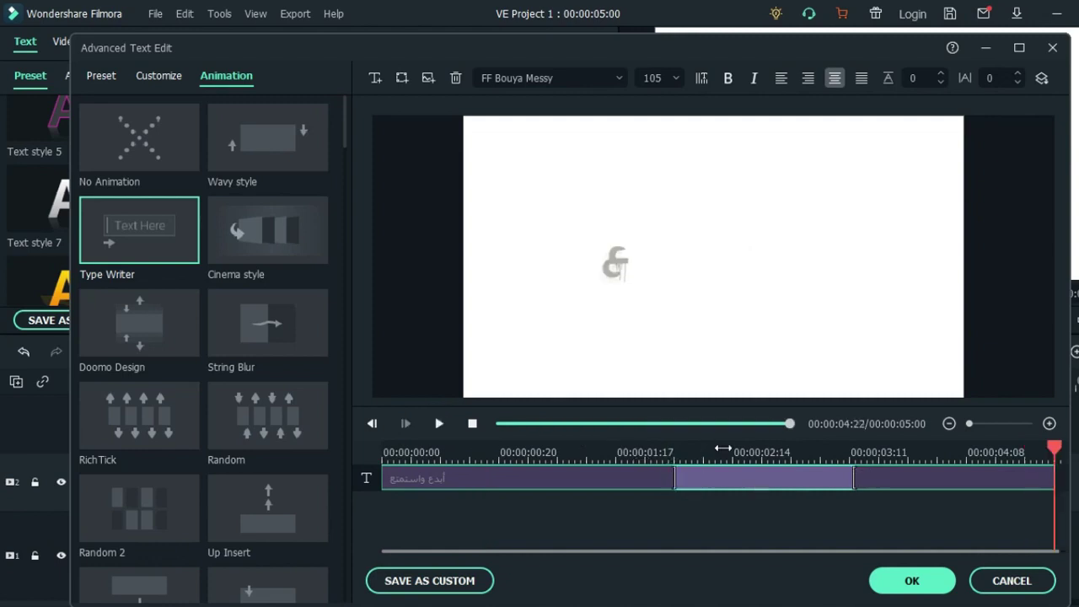
Step: Remove the title's outro animation by extending the hold section to the clip's end, and play it back
{"action": "left_click", "coordinate": [722, 450]}
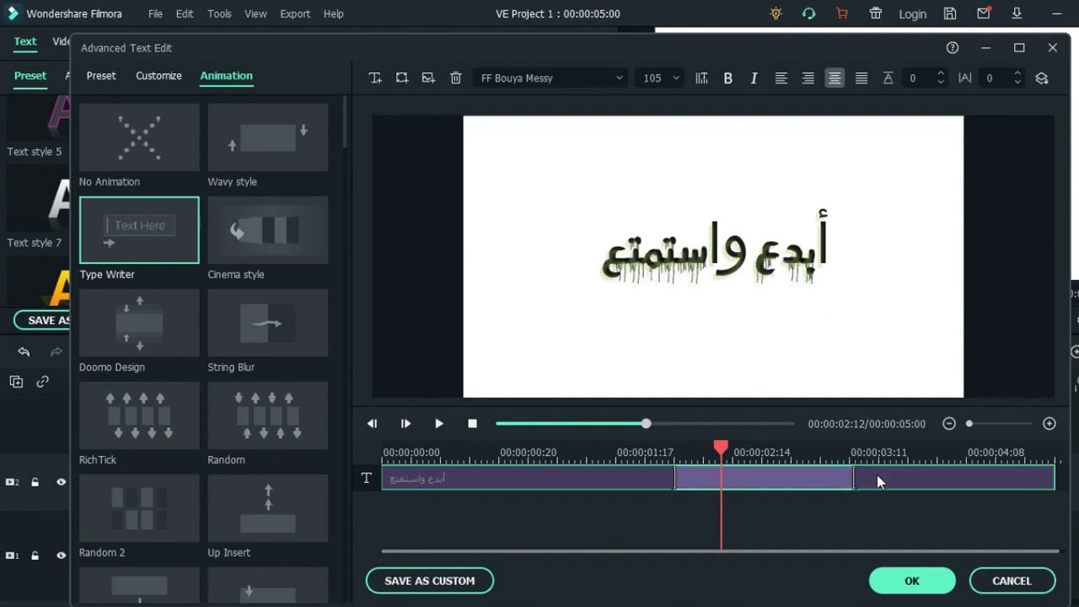
{"action": "left_click_drag", "start_coordinate": [887, 475], "coordinate": [1044, 475]}
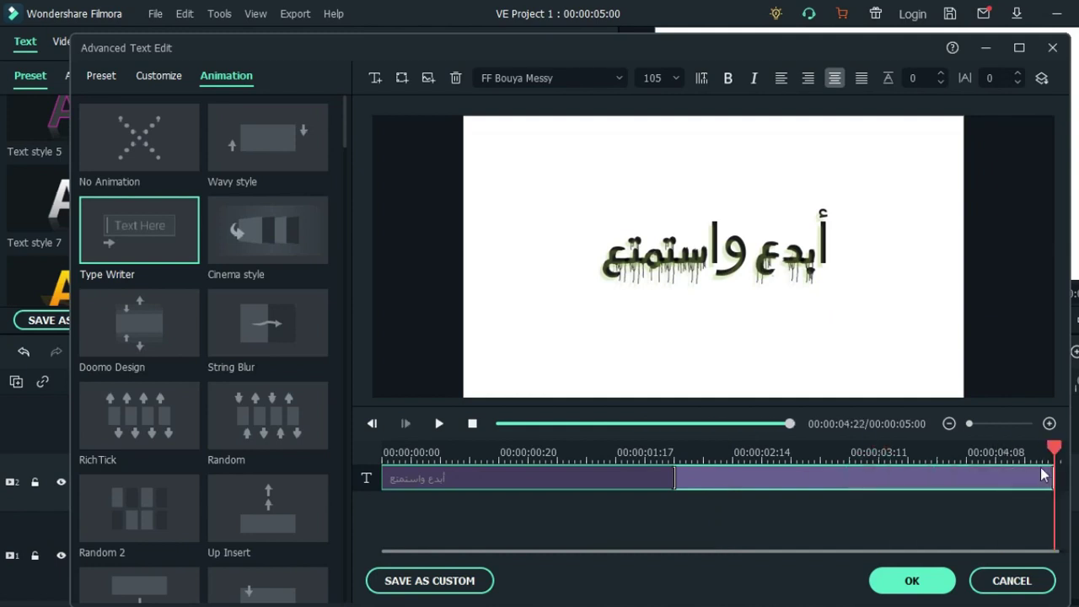
{"action": "left_click", "coordinate": [385, 452]}
{"action": "left_click", "coordinate": [443, 425]}
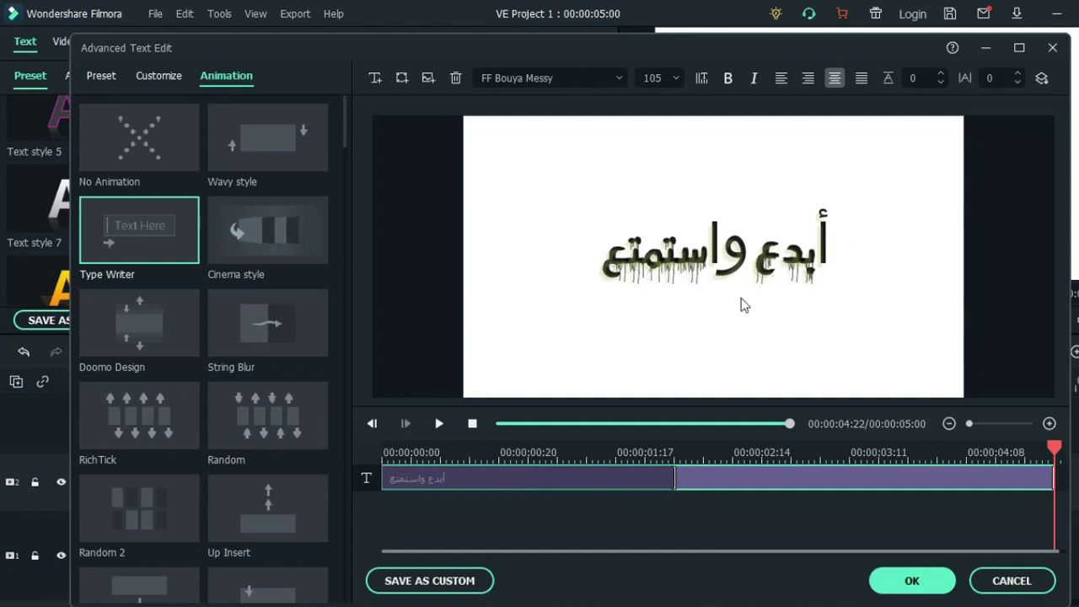
Step: Save the title's settings as a custom text preset named ابدع
{"action": "left_click", "coordinate": [430, 581]}
{"action": "triple_click", "coordinate": [455, 288]}
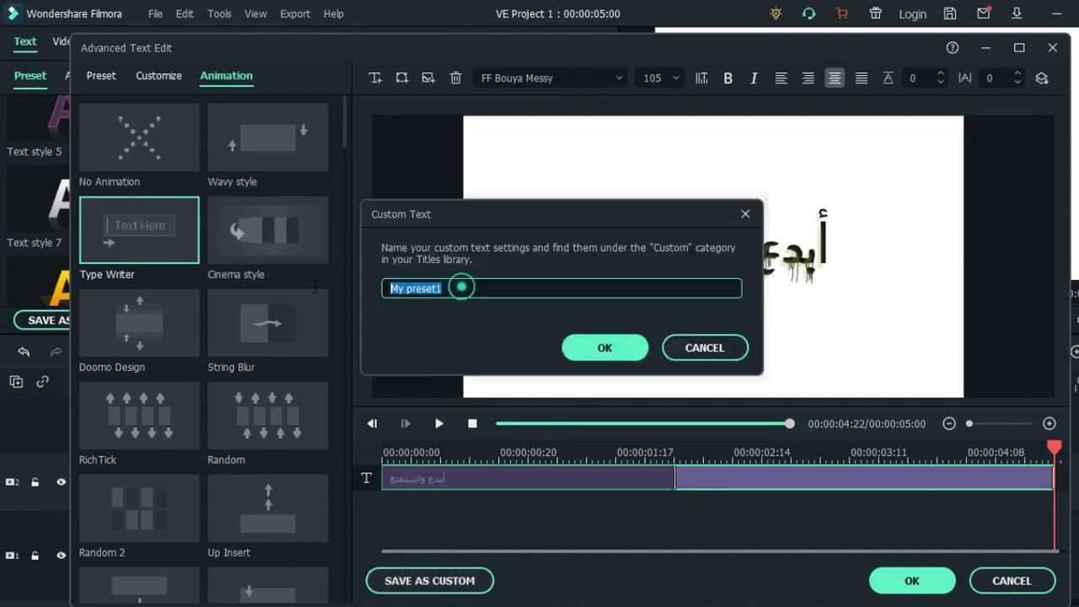
{"action": "type", "text": "ؤقشا"}
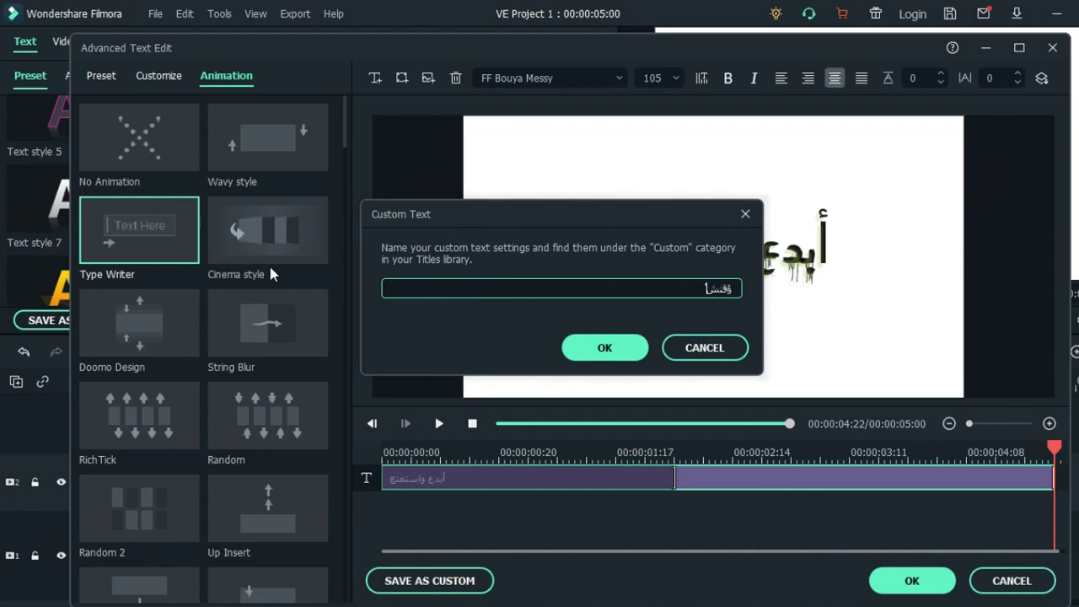
{"action": "key", "text": "BackSpace"}
{"action": "key", "text": "BackSpace"}
{"action": "key", "text": "BackSpace"}
{"action": "key", "text": "BackSpace"}
{"action": "type", "text": "ابا"}
{"action": "left_click", "coordinate": [604, 345]}
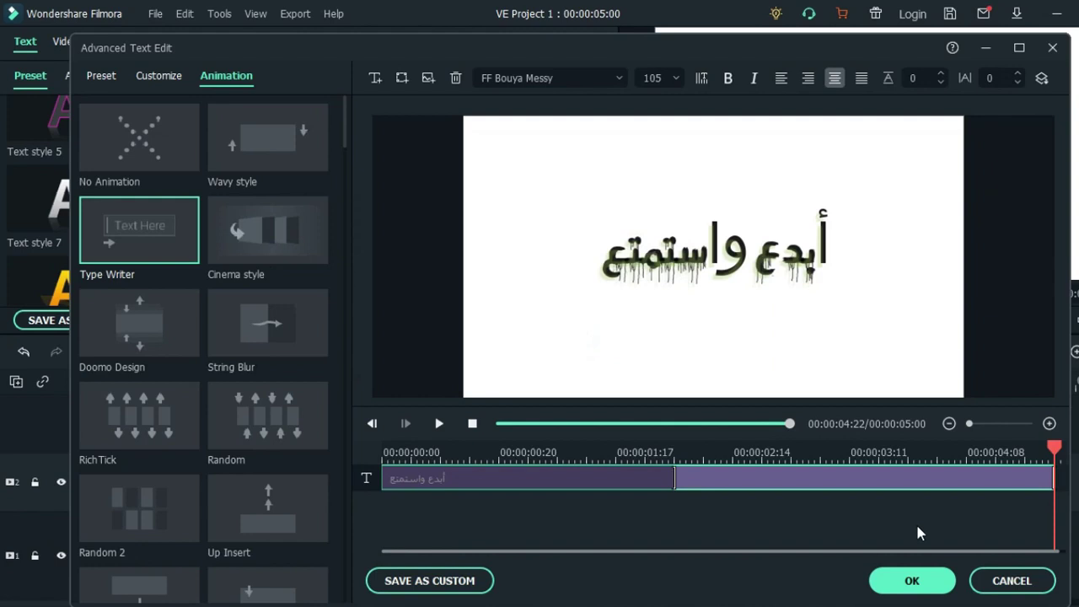
Step: Accept the advanced text edits, preview the title in the project and finish editing it
{"action": "left_click", "coordinate": [931, 581]}
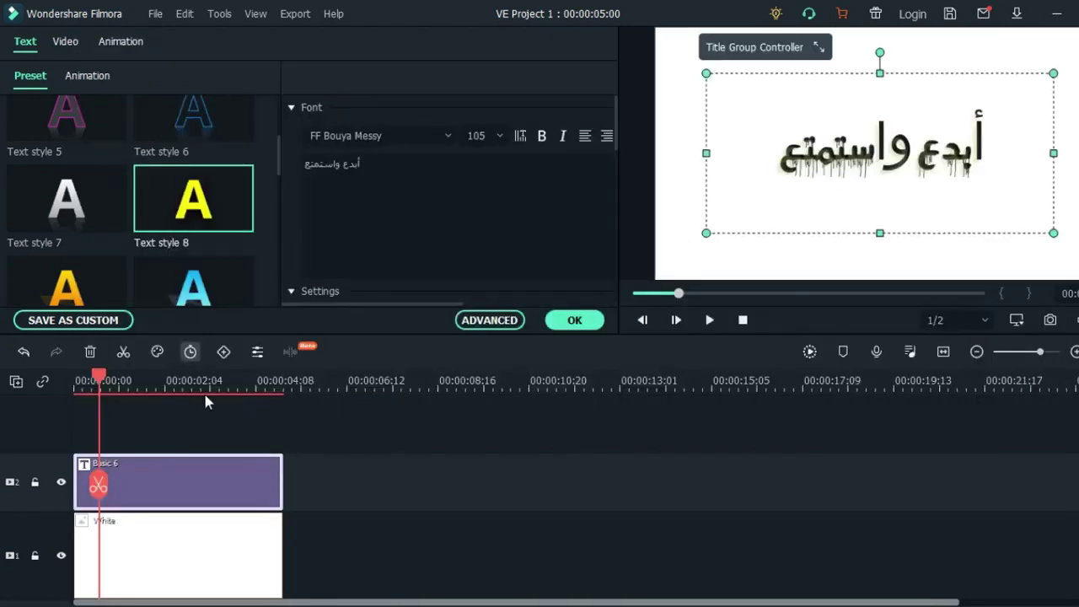
{"action": "scroll", "coordinate": [194, 179], "scroll_direction": "up", "scroll_amount": 3}
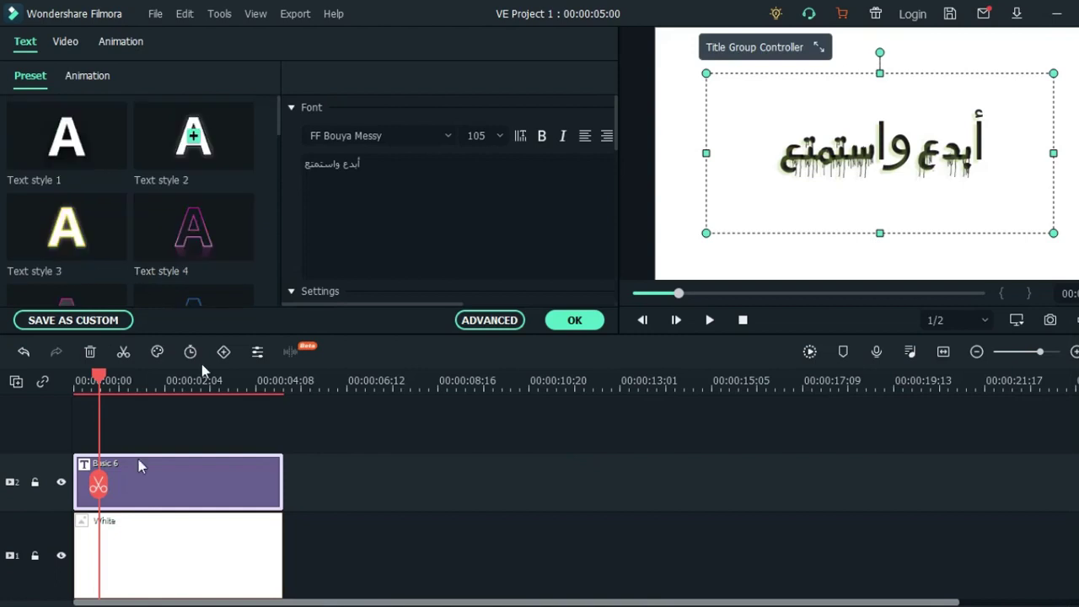
{"action": "left_click", "coordinate": [710, 320]}
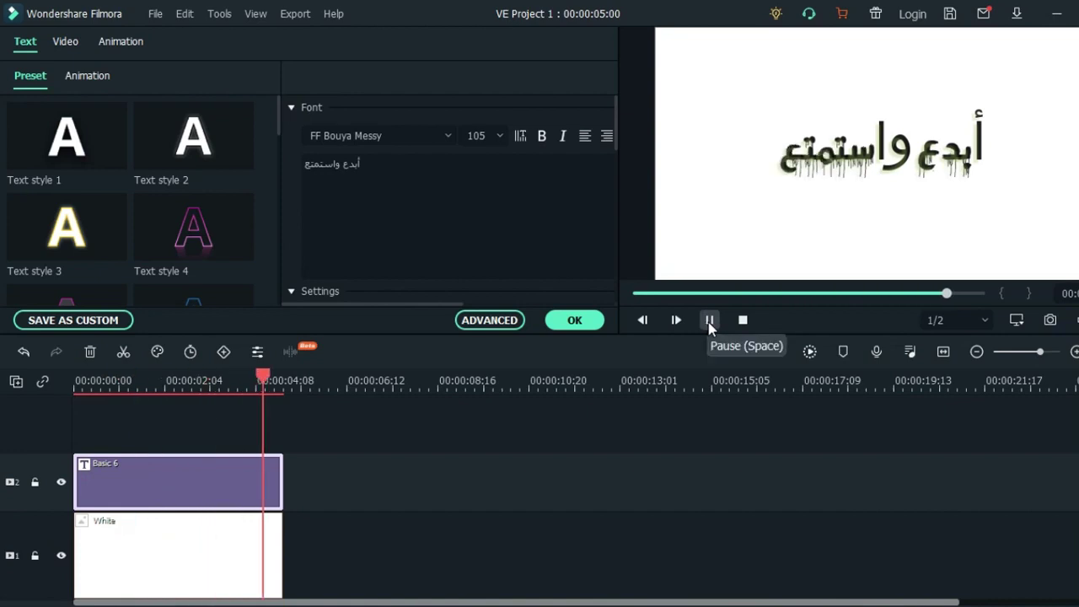
{"action": "left_click", "coordinate": [709, 325]}
{"action": "left_click", "coordinate": [575, 325]}
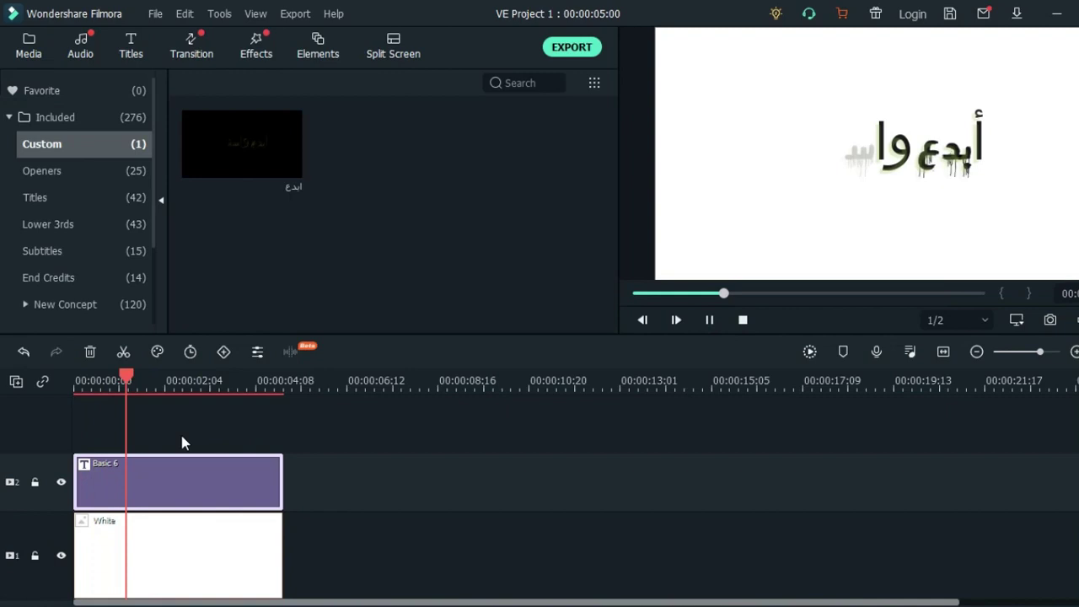
{"action": "left_click", "coordinate": [715, 322]}
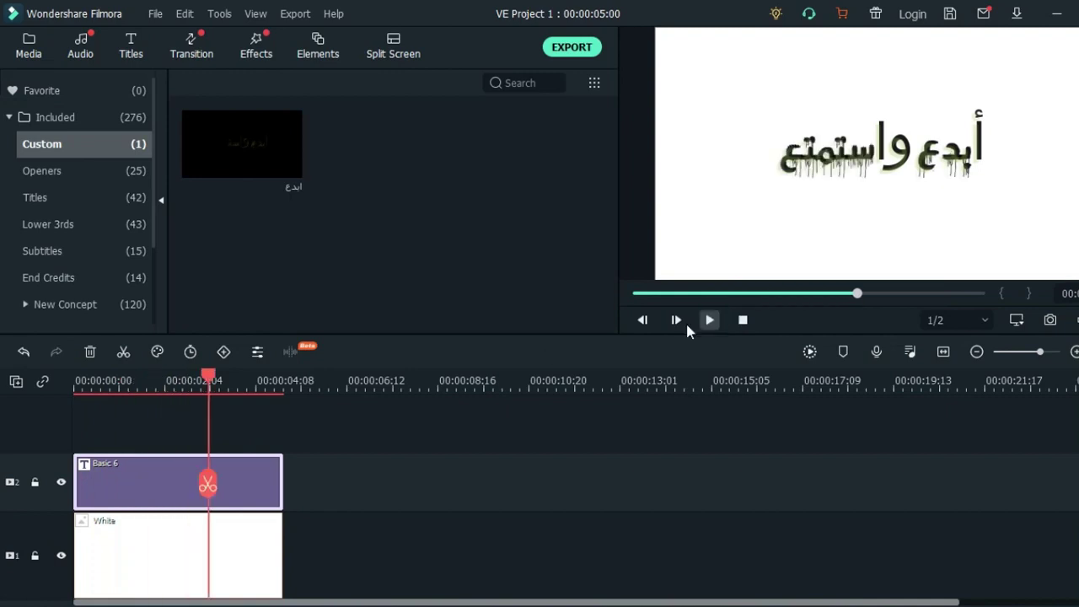
Step: Place the saved custom title ابدع on video track 2 at about 6 seconds and play it back
{"action": "left_click", "coordinate": [132, 47]}
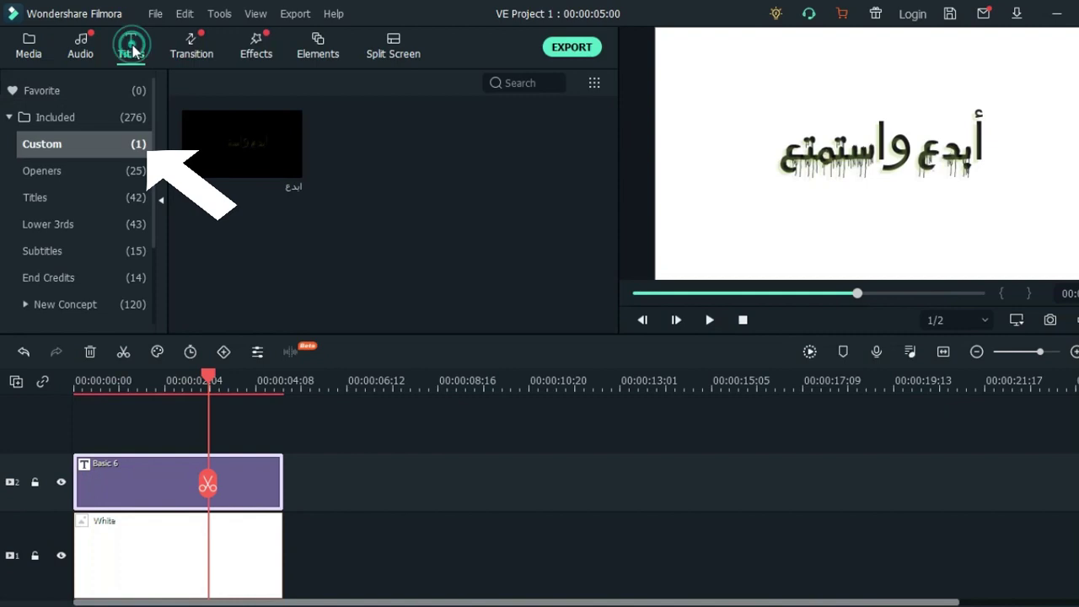
{"action": "left_click", "coordinate": [78, 149]}
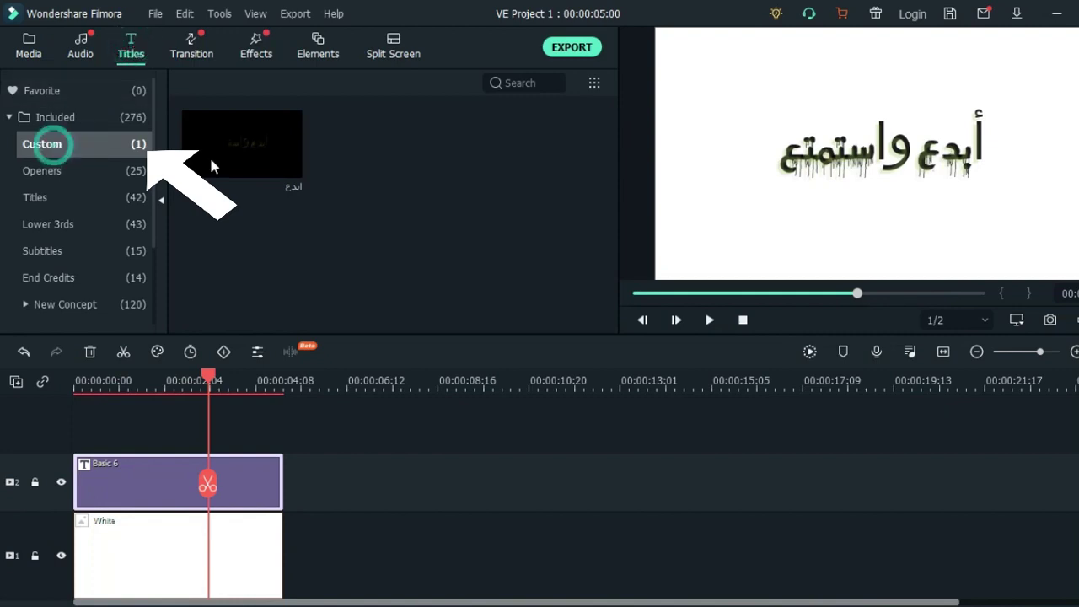
{"action": "left_click_drag", "start_coordinate": [215, 154], "coordinate": [327, 487]}
{"action": "left_click", "coordinate": [340, 384]}
{"action": "left_click", "coordinate": [709, 319]}
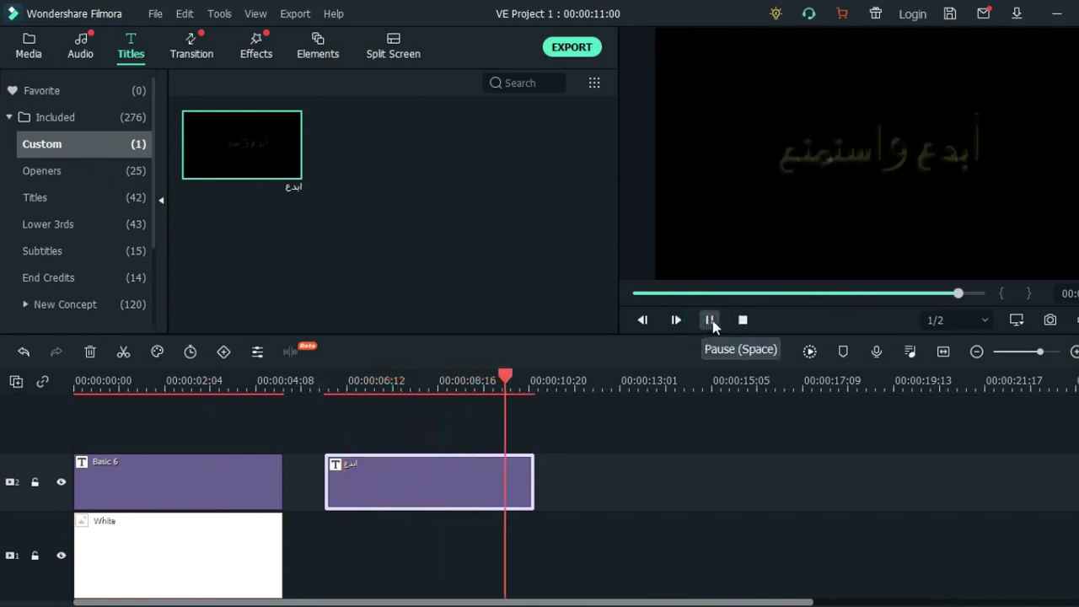
{"action": "left_click", "coordinate": [327, 378]}
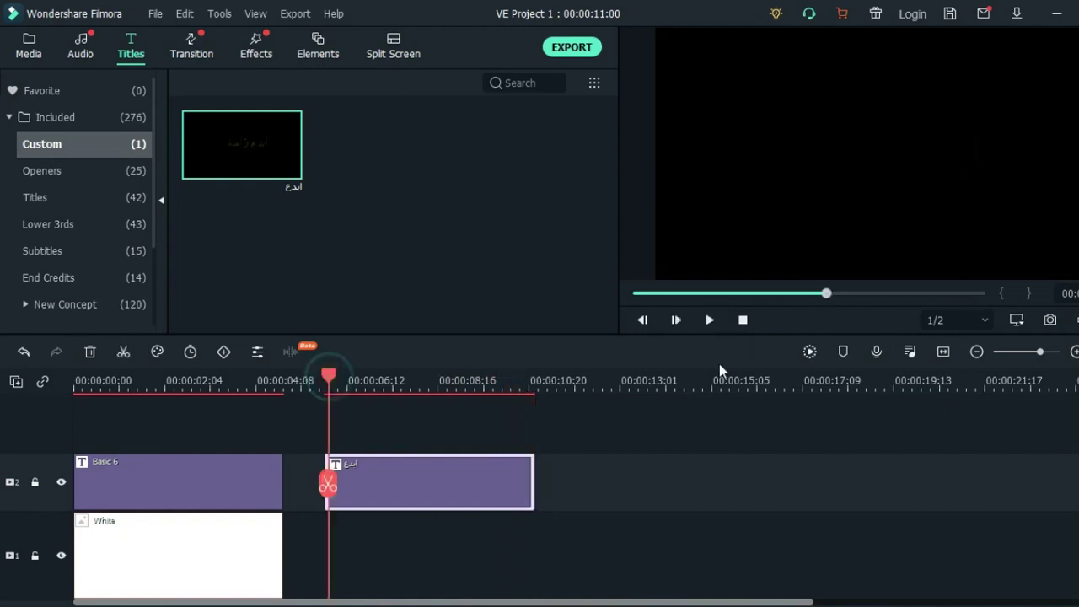
{"action": "left_click", "coordinate": [714, 326]}
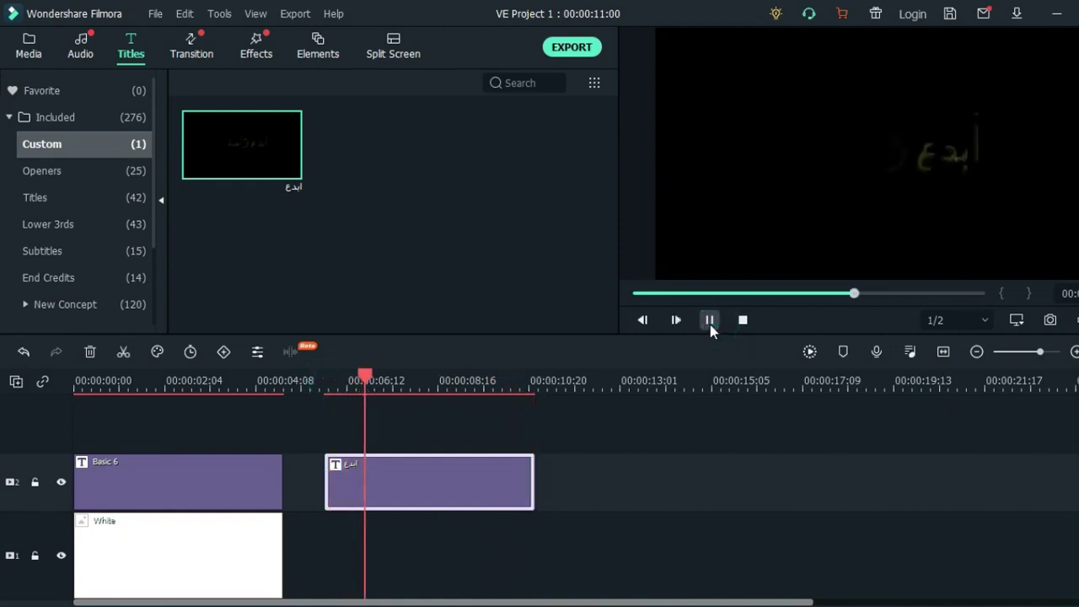
{"action": "left_click", "coordinate": [710, 321]}
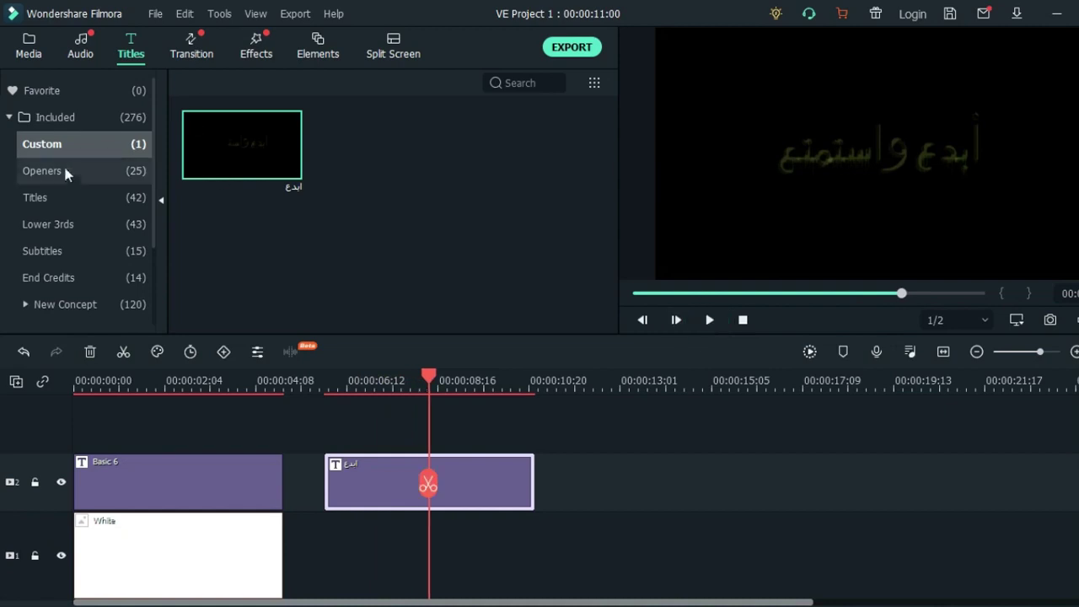
Step: Add the Orange sample colour on video track 1 beneath the ابدع title and preview them together
{"action": "left_click", "coordinate": [26, 51]}
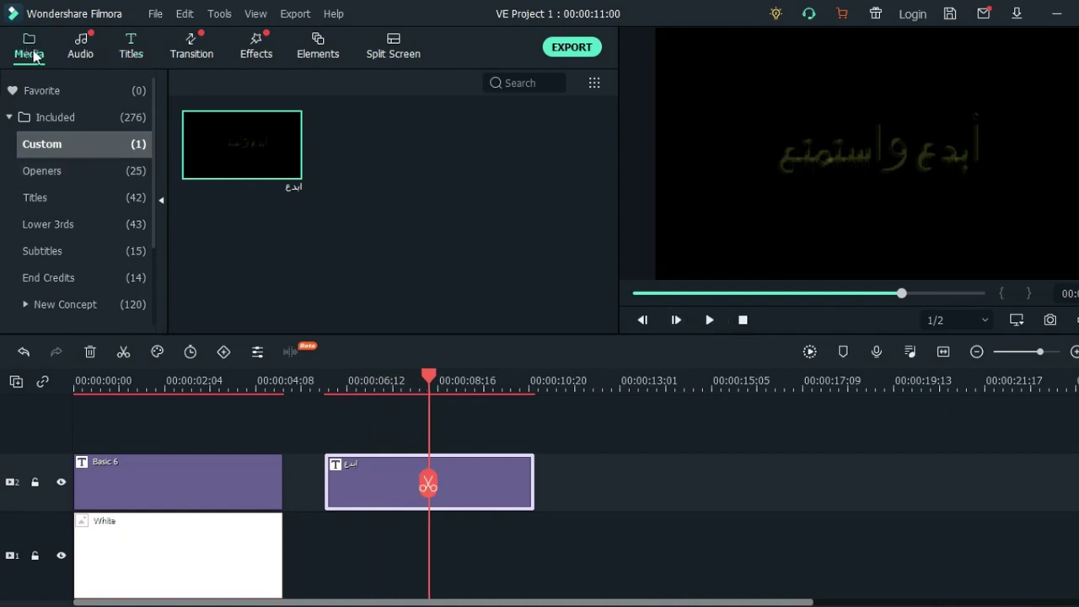
{"action": "left_click_drag", "start_coordinate": [482, 284], "coordinate": [365, 508]}
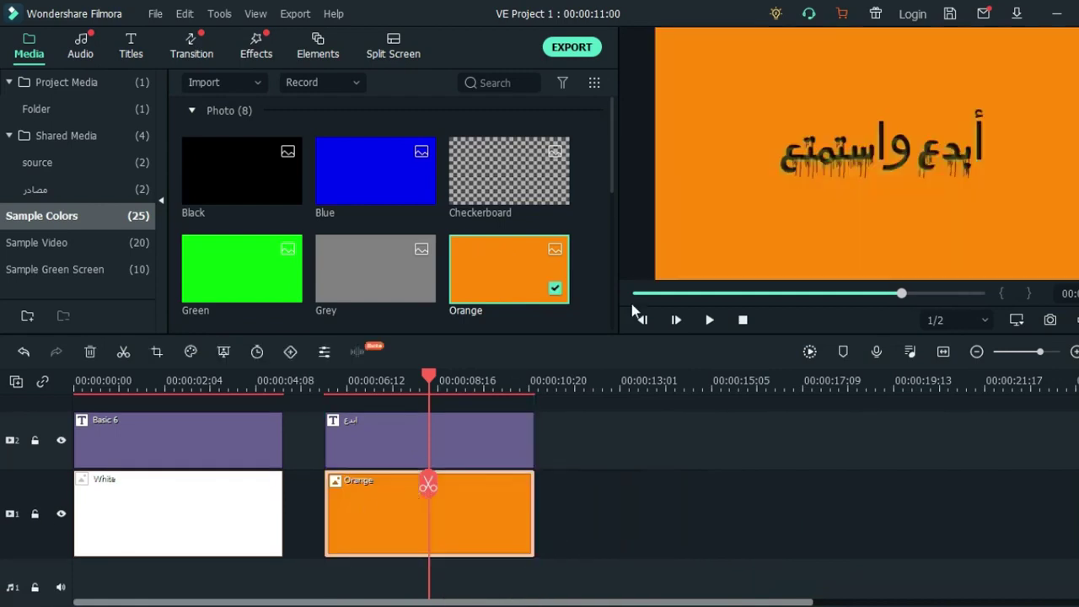
{"action": "key", "text": "Up"}
{"action": "left_click", "coordinate": [709, 319]}
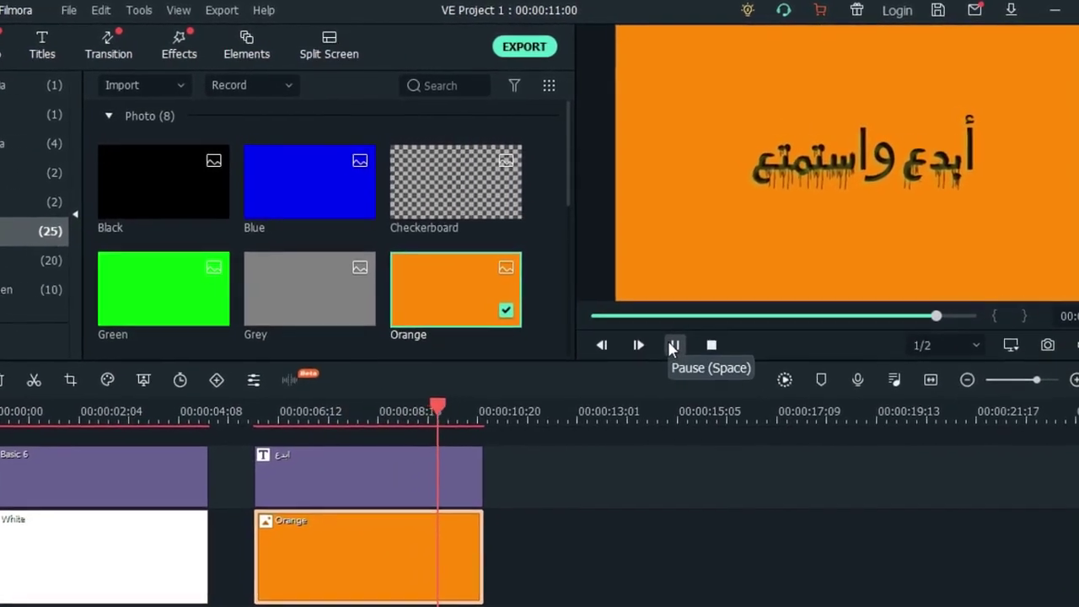
{"action": "left_click", "coordinate": [662, 355]}
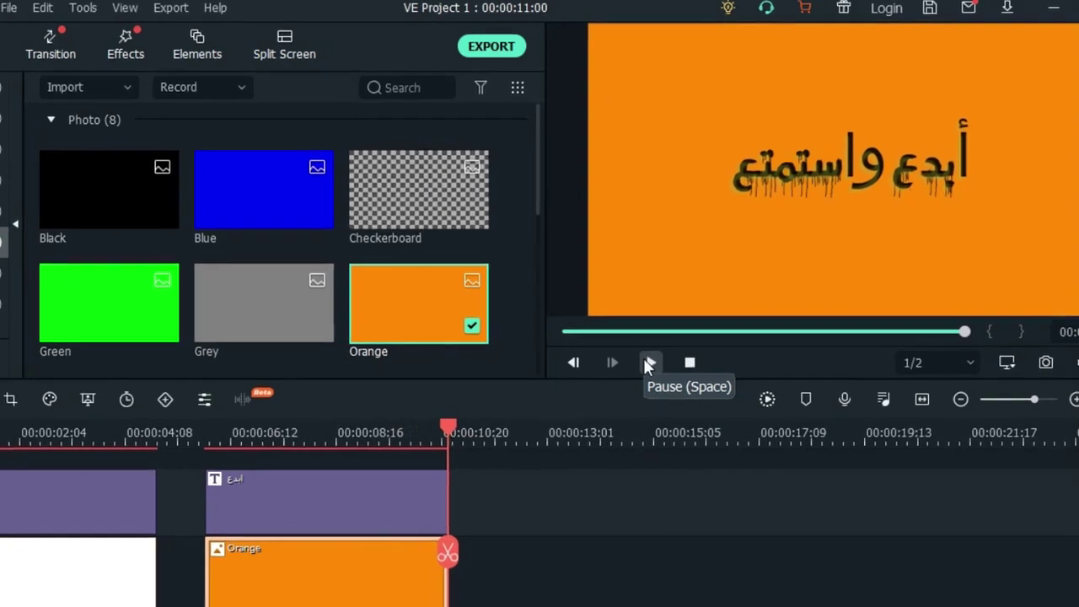